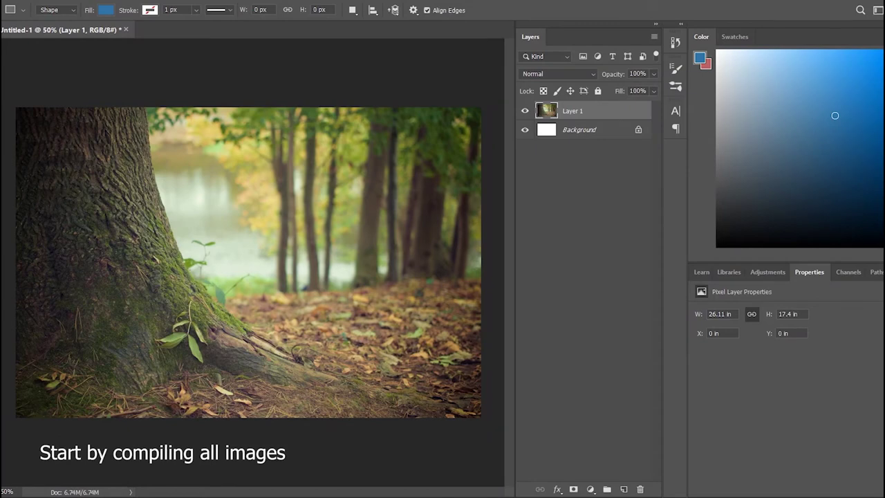
Paste the door photo, scale it to about 35% and place it on the tree trunk
key(ctrl+v)
key(ctrl+t)
drag(16, 107, 316, 307)
drag(400, 362, 127, 302)
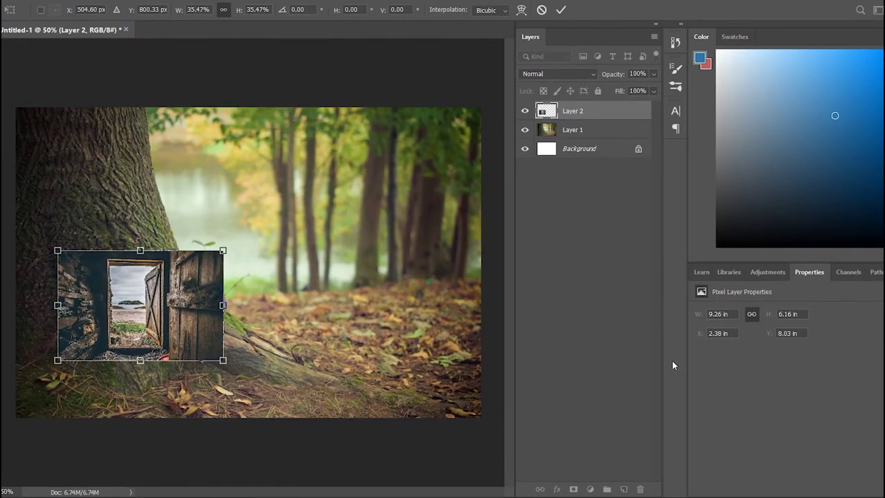
key(Return)
Add a layer mask to the door and paint its edges black to blend into the bark
click(573, 489)
key(b)
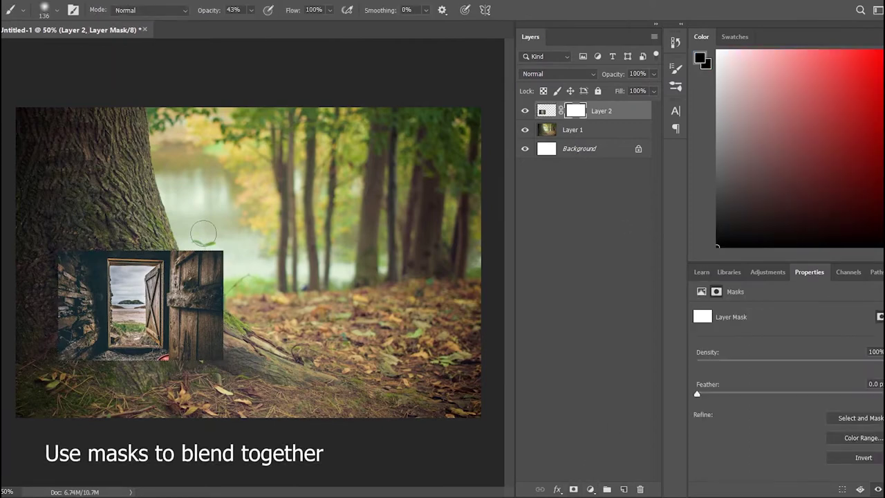
drag(216, 252, 218, 345)
mouse_move(66, 258)
mouse_down()
mouse_move(65, 322)
mouse_move(135, 366)
mouse_move(194, 359)
mouse_move(181, 304)
mouse_up()
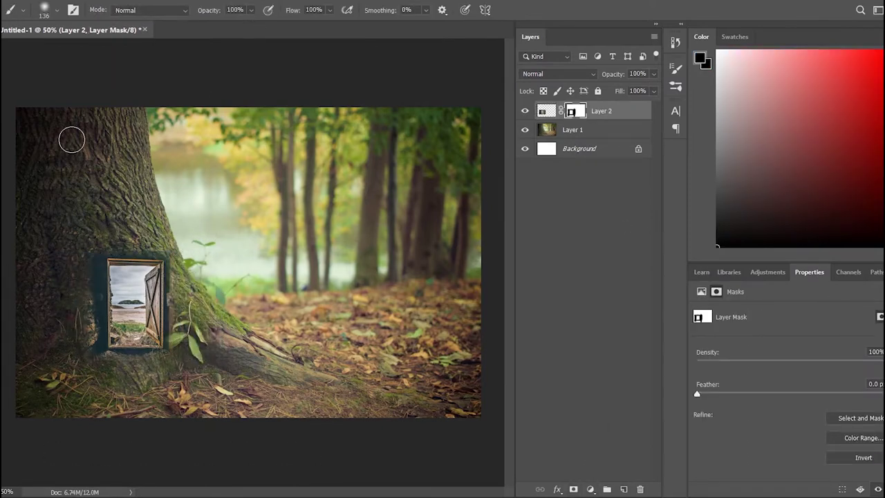
Narrow the door from both sides, discarding an attempted perspective distortion
key(v)
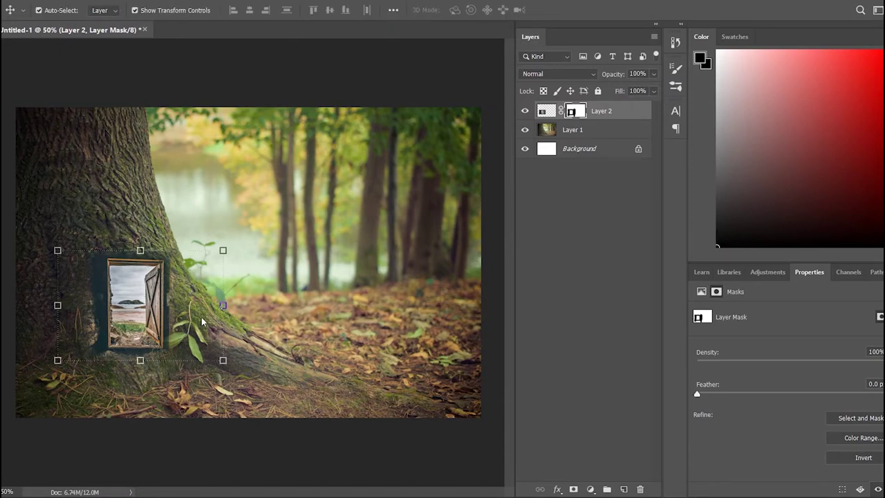
key(ctrl+t)
drag(222, 304, 205, 302)
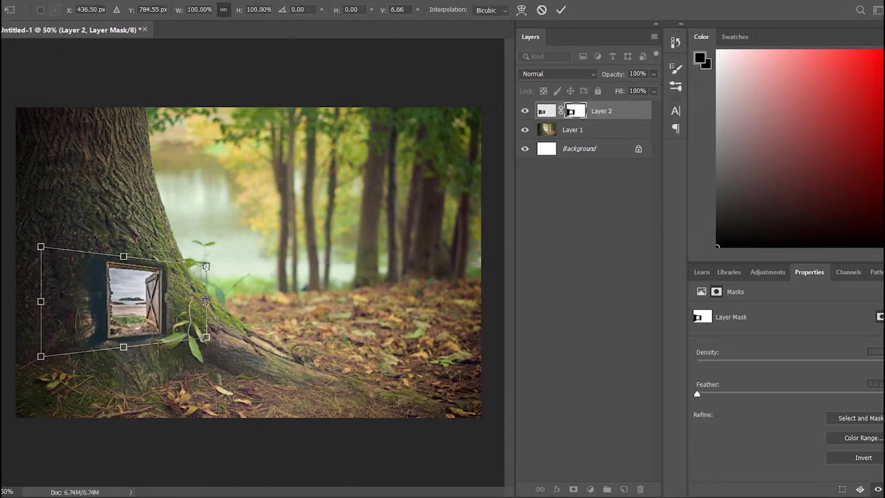
key(Escape)
key(ctrl+t)
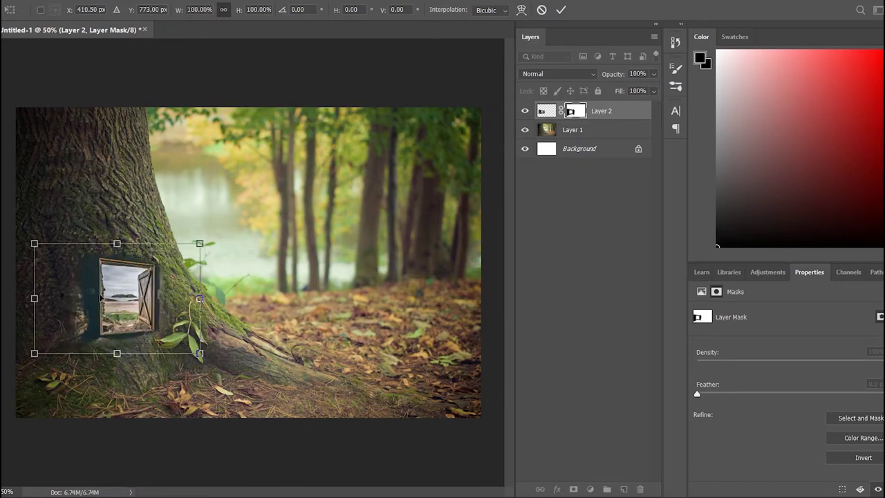
drag(34, 297, 40, 298)
drag(199, 298, 184, 293)
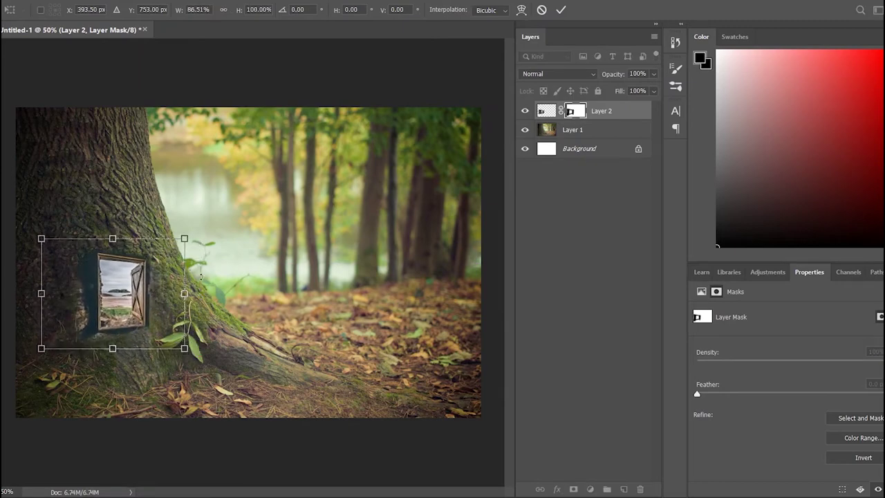
key(Return)
Nudge the door layer slightly right and down at the trunk's base
click(271, 318)
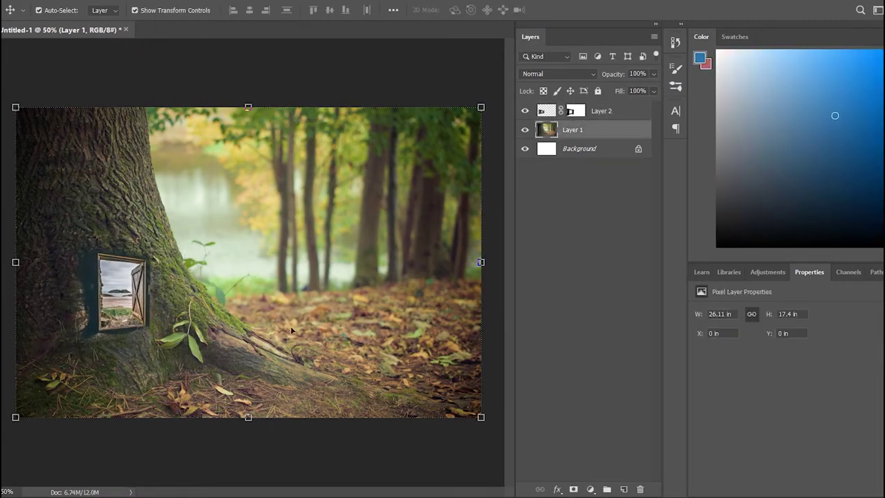
click(127, 310)
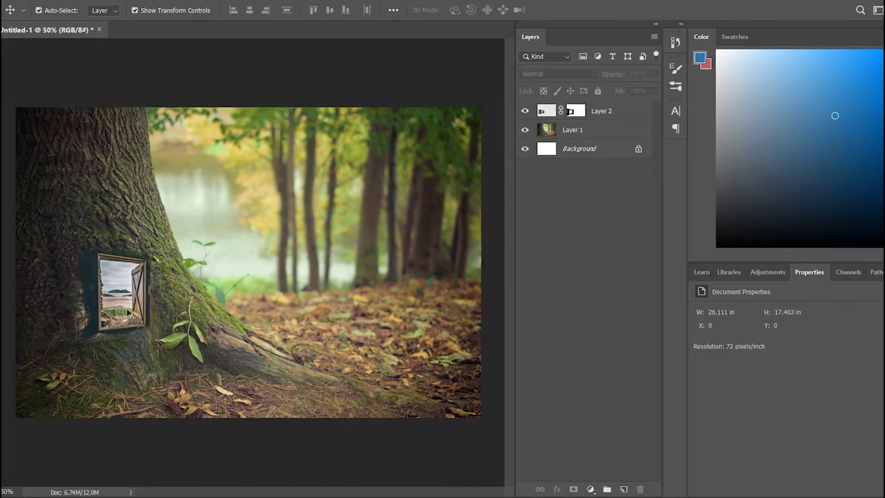
mouse_move(127, 310)
mouse_down()
mouse_move(132, 319)
mouse_move(122, 321)
mouse_up()
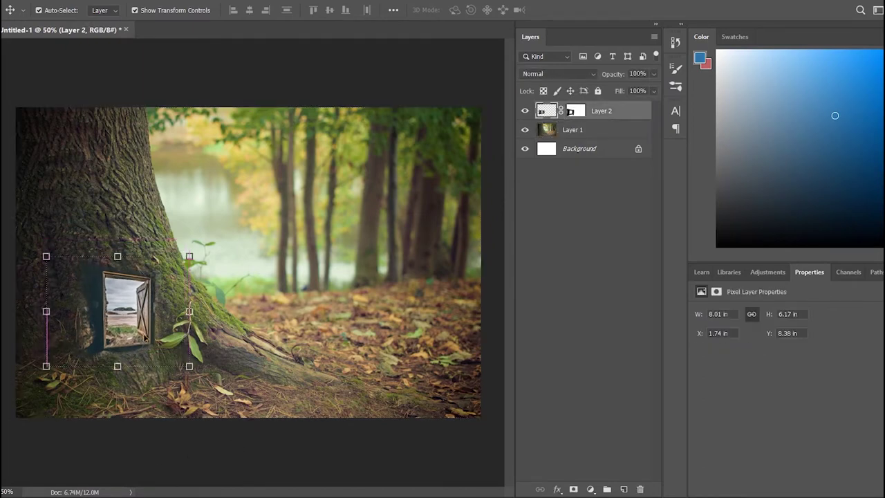
click(258, 456)
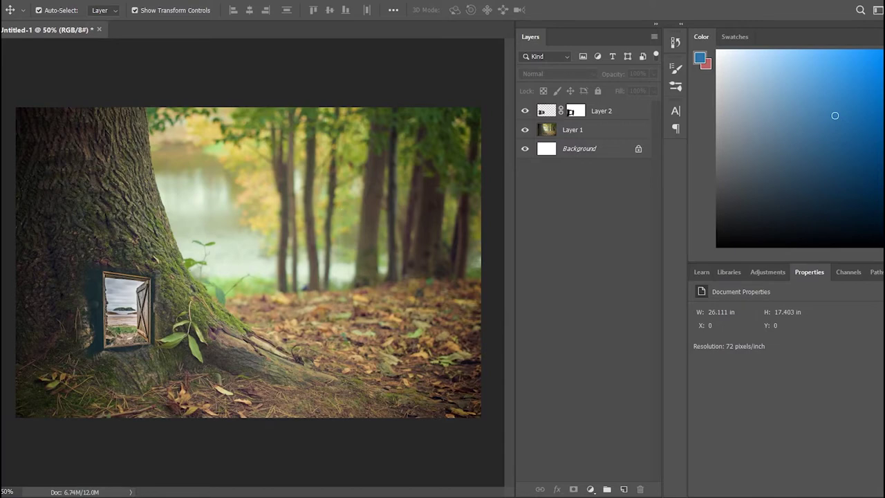
key(ctrl+v)
Flip the stairs photo to the lower left and mask away its top and side edges
drag(279, 290, 211, 270)
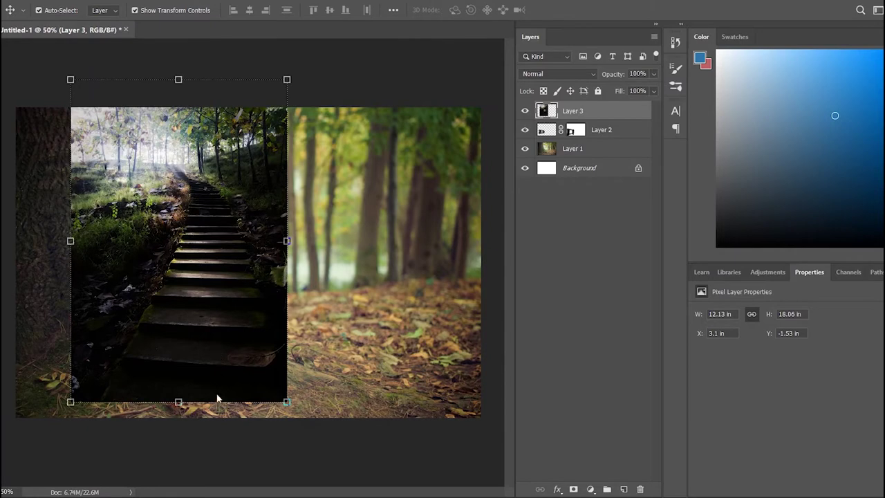
mouse_move(149, 224)
mouse_down()
mouse_move(179, 370)
mouse_move(176, 293)
mouse_move(121, 431)
mouse_up()
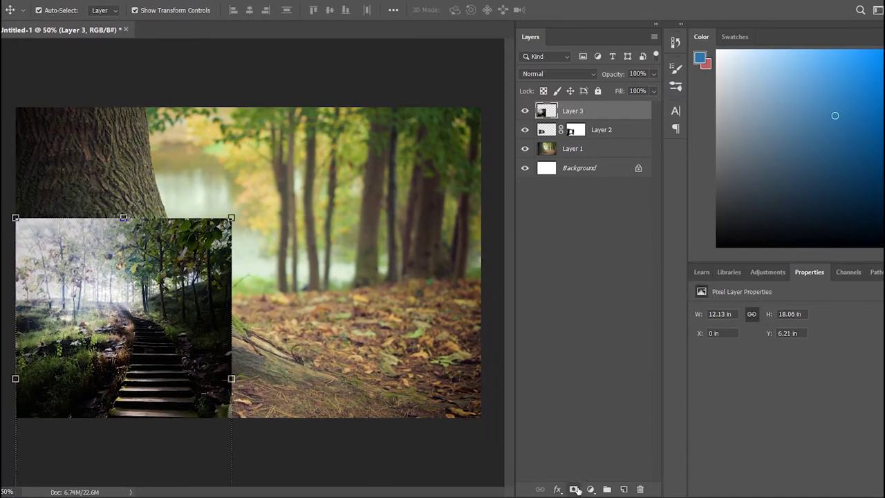
click(574, 489)
key(b)
mouse_move(21, 215)
mouse_down()
mouse_move(228, 249)
mouse_move(21, 284)
mouse_move(228, 305)
mouse_up()
mouse_move(20, 440)
mouse_down()
mouse_move(80, 258)
mouse_move(225, 300)
mouse_up()
drag(76, 297, 187, 301)
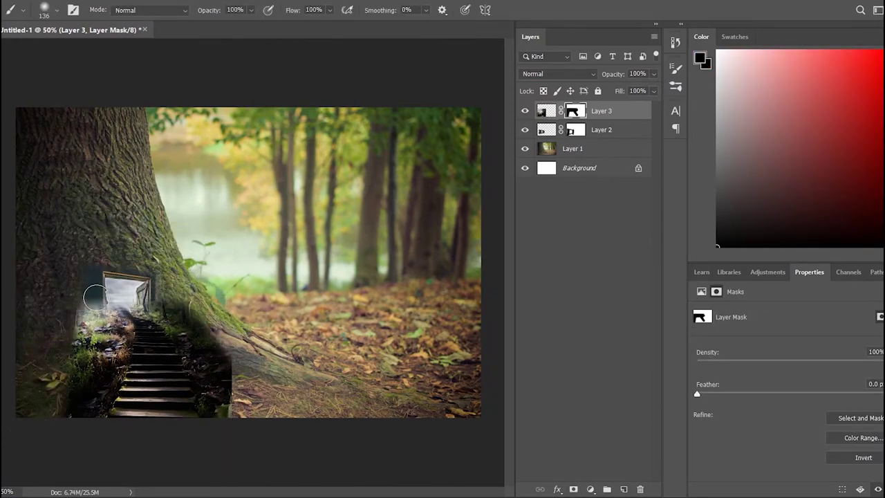
drag(49, 325, 221, 311)
Move the stairs down below the door, soften the right edge, and level them
key(v)
mouse_move(157, 373)
mouse_down()
mouse_move(157, 406)
mouse_move(170, 416)
mouse_up()
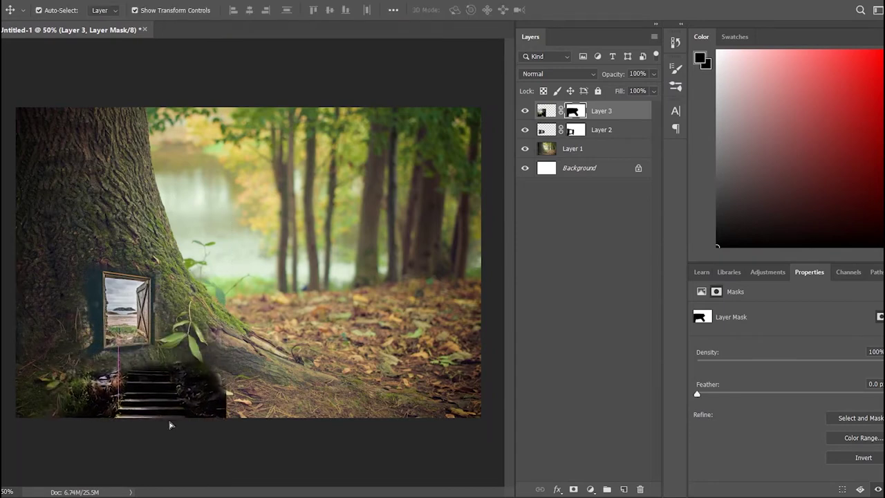
key(b)
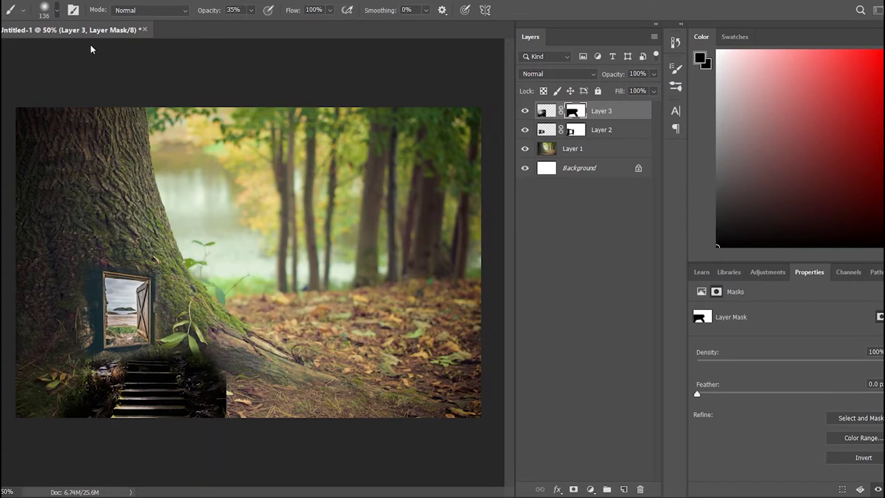
drag(216, 361, 228, 414)
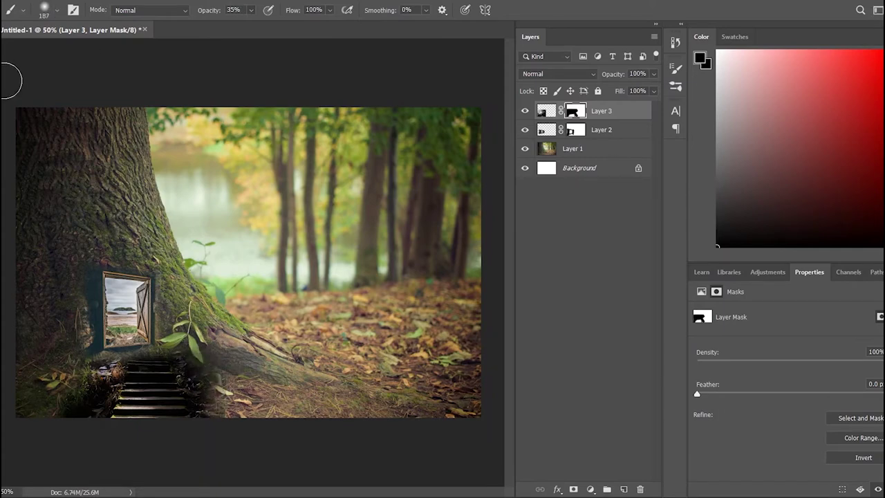
key(v)
mouse_move(169, 404)
mouse_down()
mouse_move(143, 411)
mouse_move(159, 415)
mouse_up()
key(ctrl+t)
key(Return)
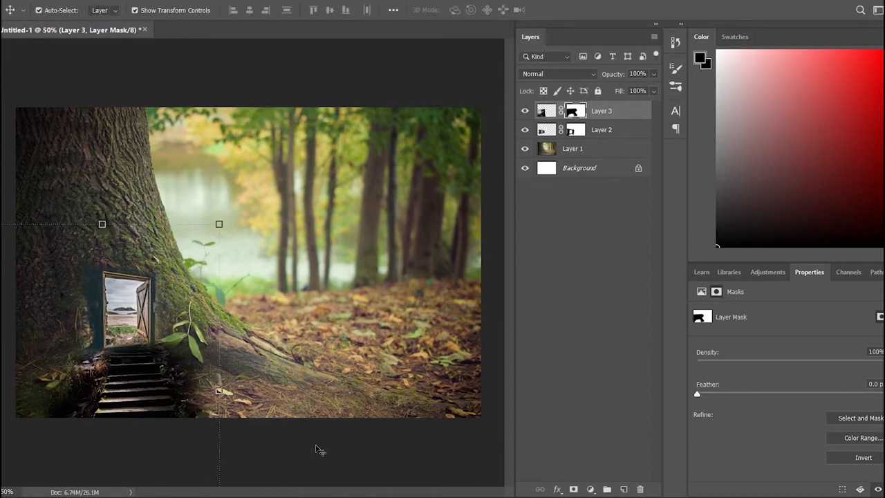
click(367, 449)
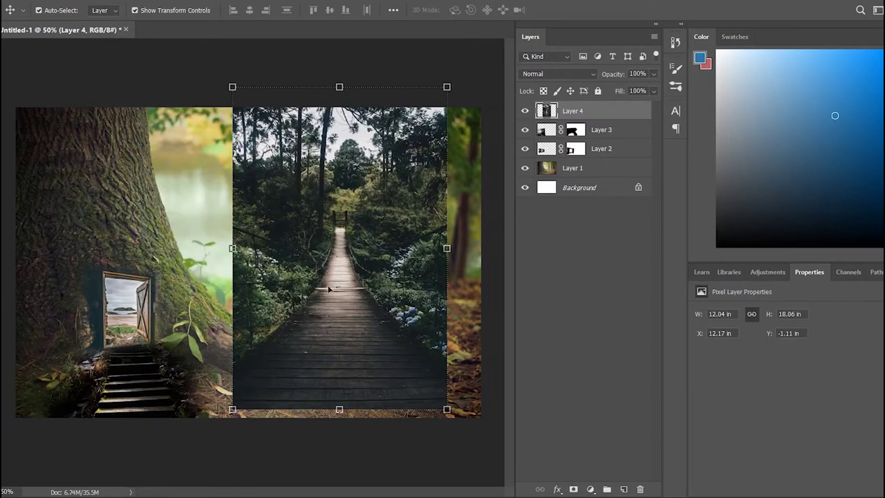
Paint Layer 2's mask black at 100% opacity to hide the beach view in the doorway
scroll(62, 329, left, 10)
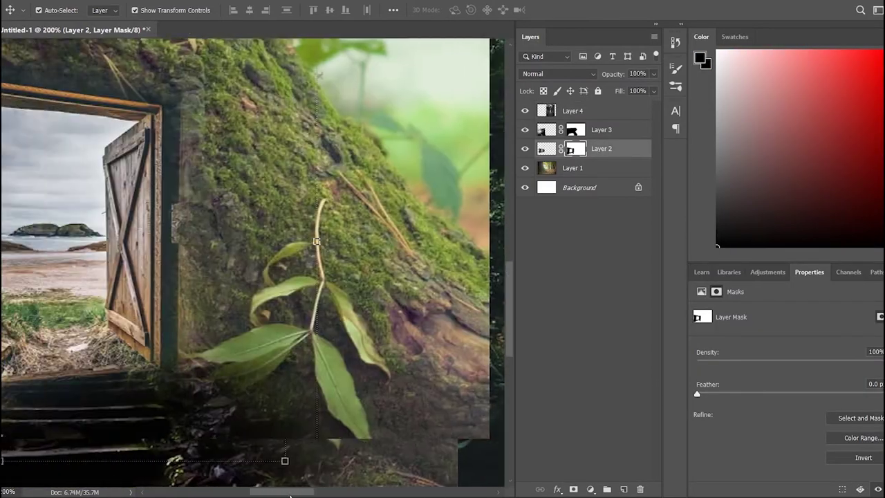
key(b)
drag(201, 163, 237, 220)
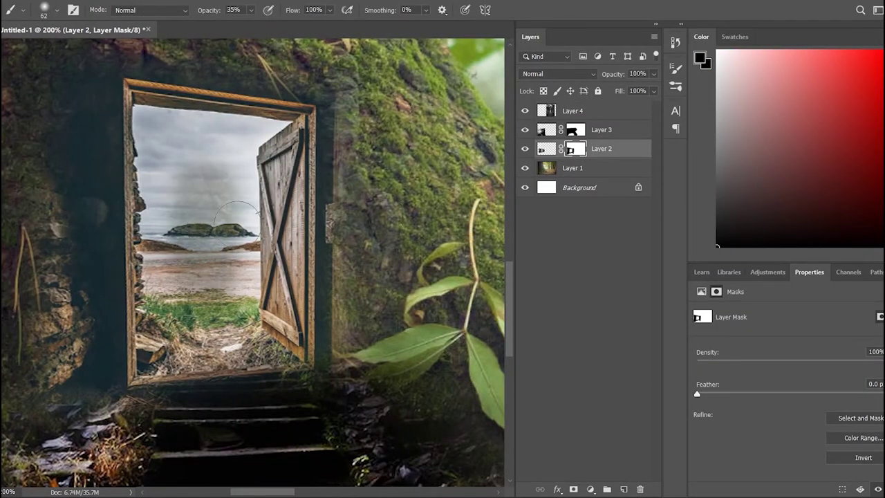
key(0)
drag(208, 149, 166, 134)
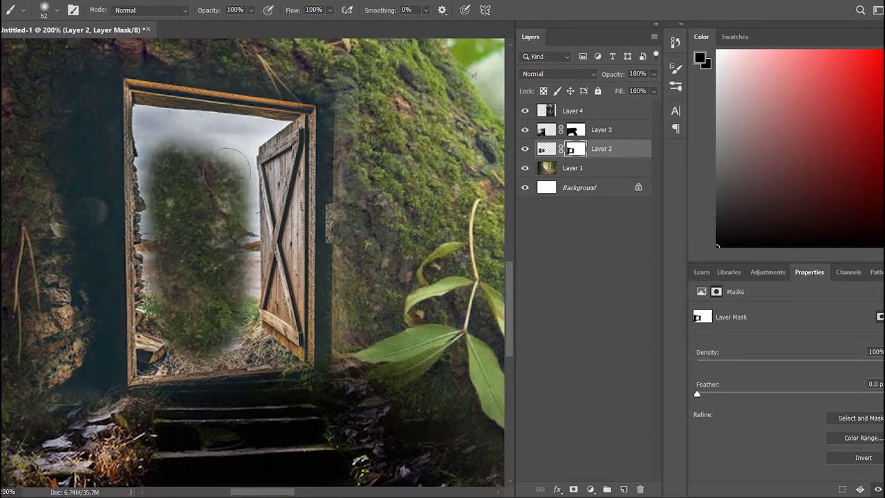
mouse_move(160, 271)
mouse_down()
mouse_move(145, 121)
mouse_move(241, 126)
mouse_move(248, 149)
mouse_move(249, 284)
mouse_move(192, 155)
mouse_move(157, 143)
mouse_up()
drag(238, 318, 241, 345)
Move Layer 4's bridge path photo left and scale it to 38.93% over the door
key(ctrl+minus)
key(ctrl+minus)
key(ctrl+minus)
key(ctrl+minus)
key(v)
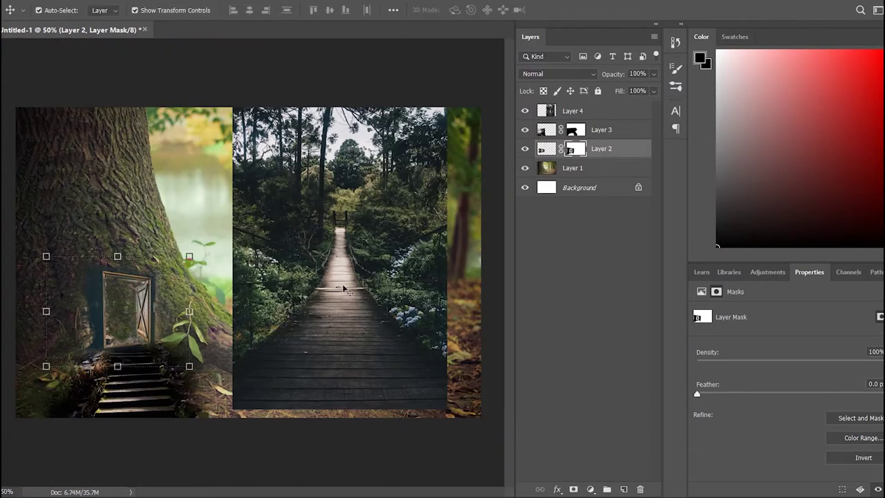
drag(344, 289, 127, 289)
drag(227, 108, 106, 302)
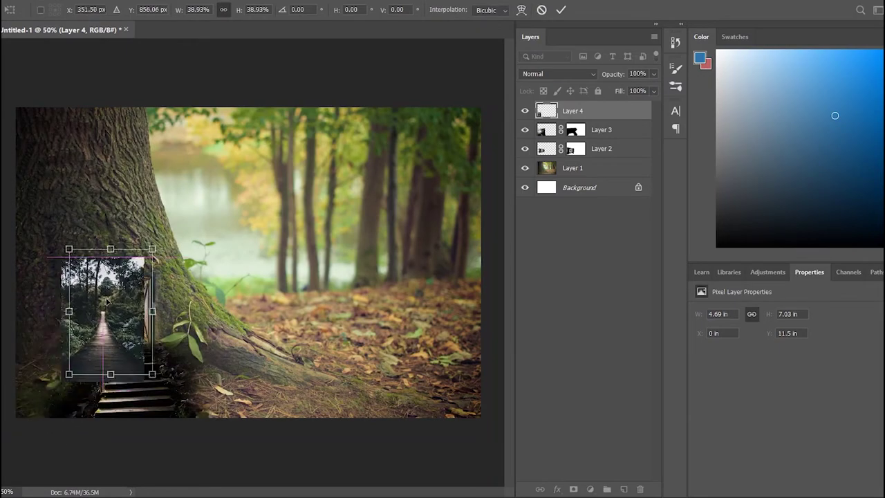
Put the path photo beneath the door layer and shrink it to about 92%
drag(594, 111, 615, 156)
key(Return)
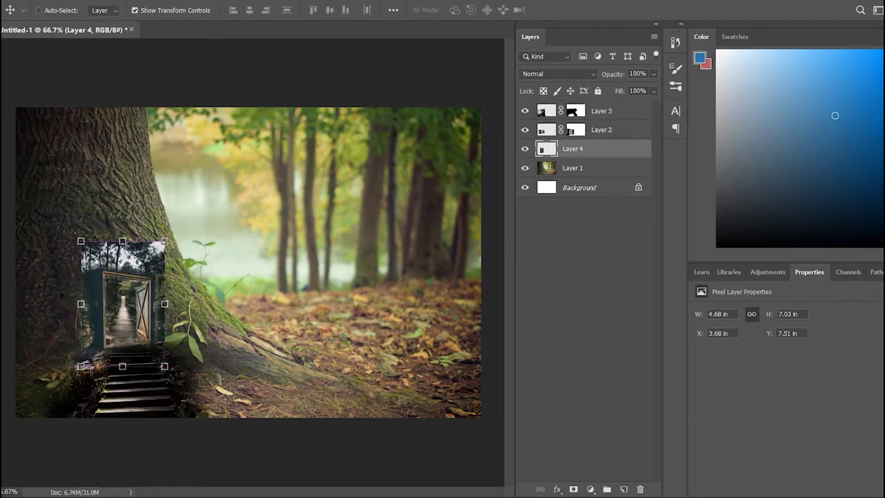
key(ctrl+plus)
key(ctrl+plus)
scroll(341, 389, left, 5)
scroll(341, 389, down, 3)
key(ctrl+minus)
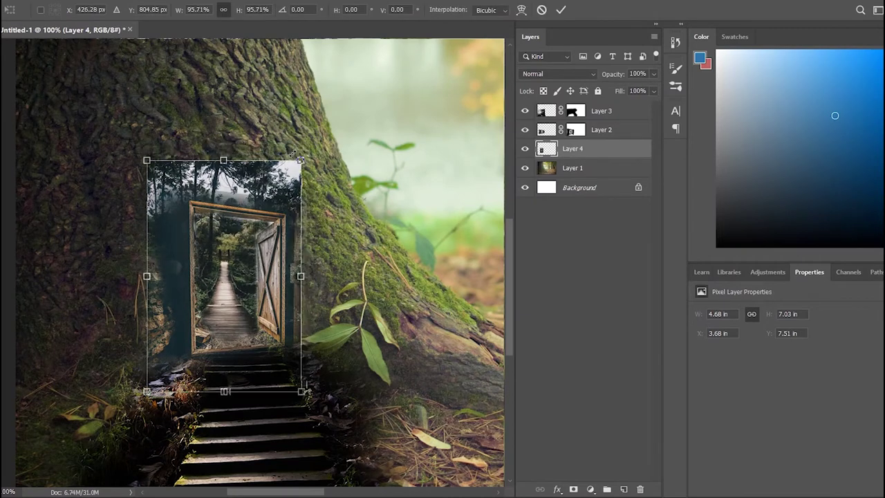
drag(313, 140, 304, 146)
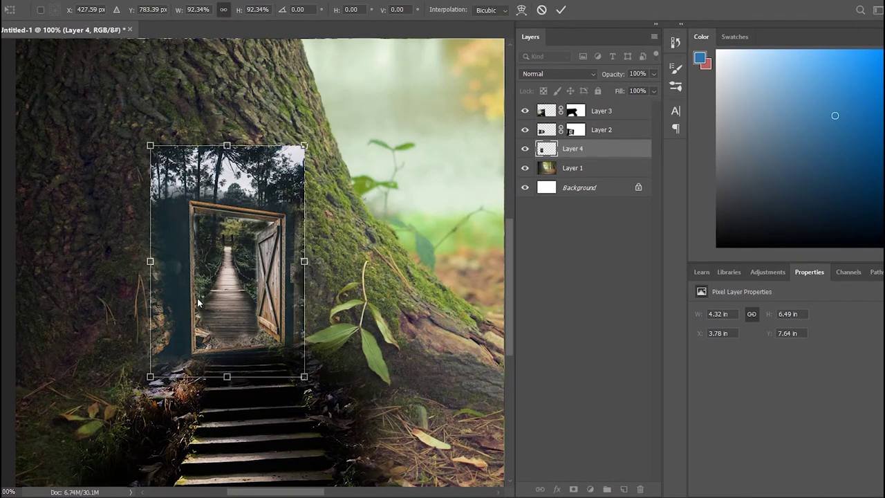
drag(238, 292, 227, 297)
key(ctrl+z)
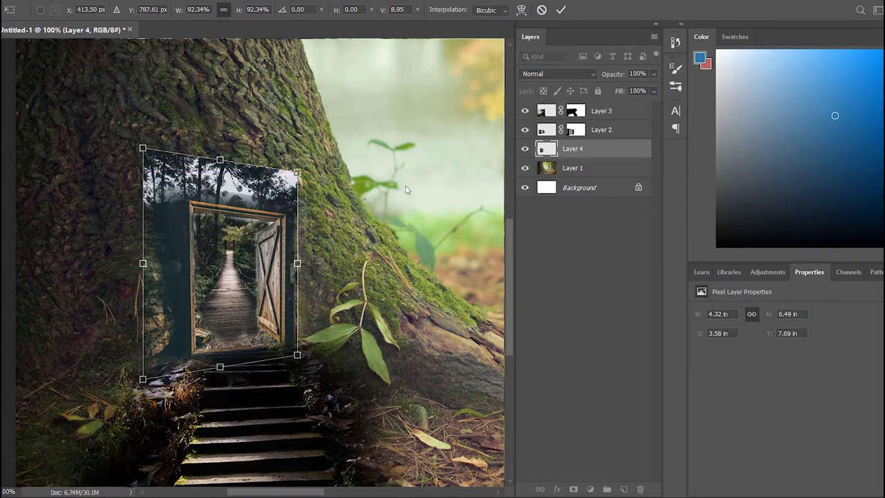
key(Return)
Mask the path photo to hide the treetops above the doorway and its right edge
click(572, 489)
key(b)
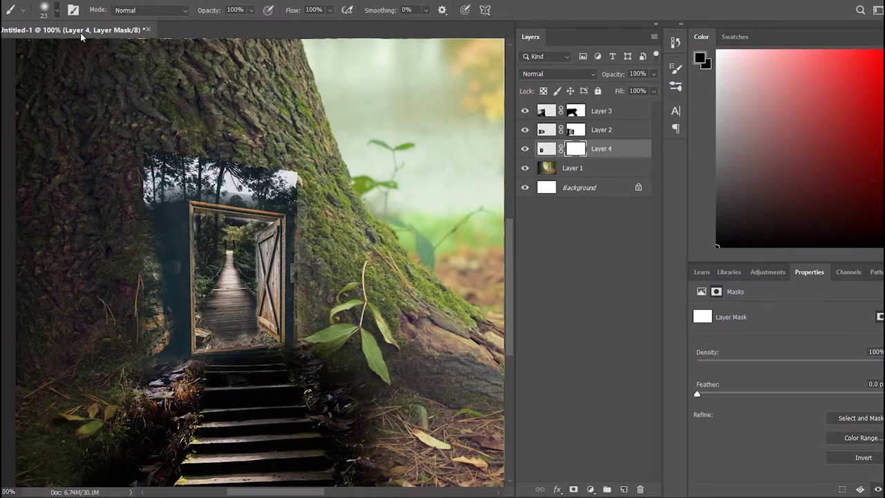
mouse_move(195, 221)
mouse_down()
mouse_move(154, 184)
mouse_move(304, 179)
mouse_move(152, 182)
mouse_up()
drag(301, 193, 305, 301)
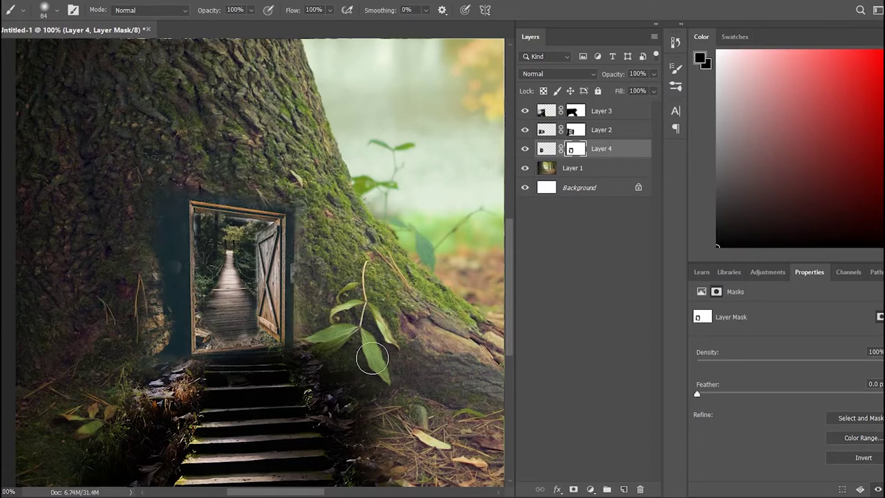
key(ctrl+minus)
key(ctrl+minus)
key(ctrl+minus)
key(ctrl+plus)
Adjust the door layer's position and width within the trunk
click(546, 149)
key(v)
key(ctrl+t)
click(540, 131)
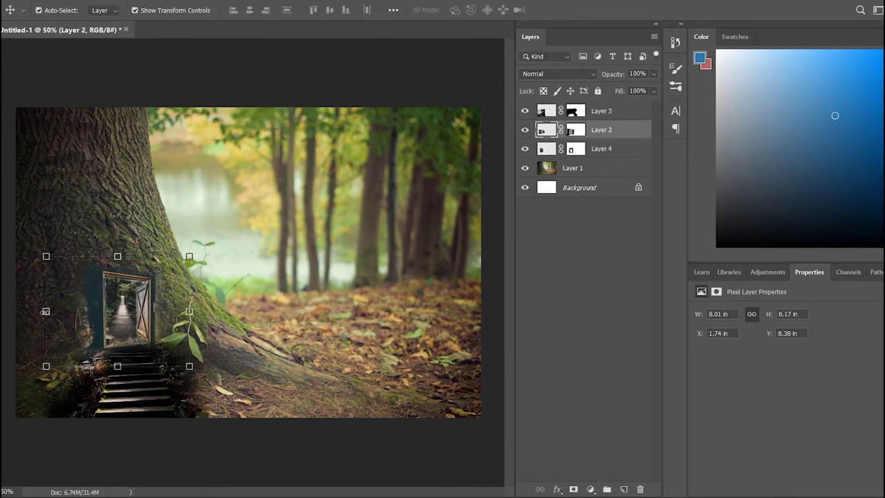
drag(136, 301, 145, 315)
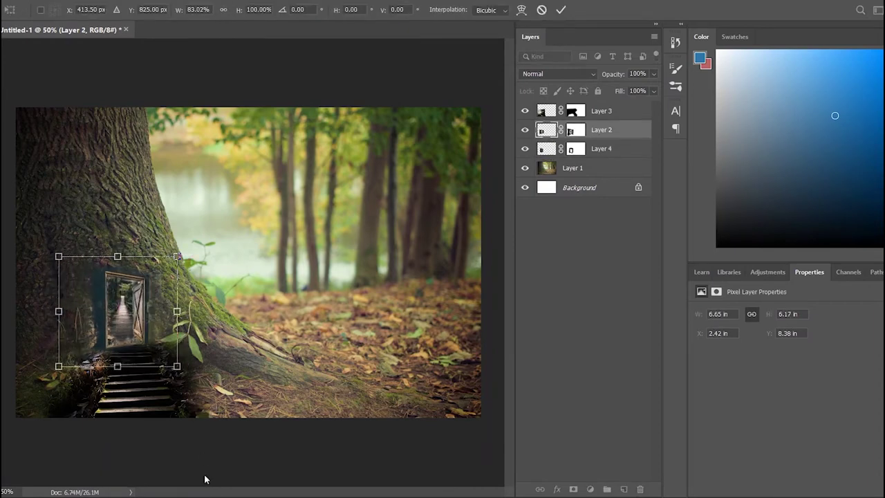
key(Return)
Stretch the Layer 2 door slightly so it fits snugly in the trunk
key(alt+bracketleft)
key(ctrl+t)
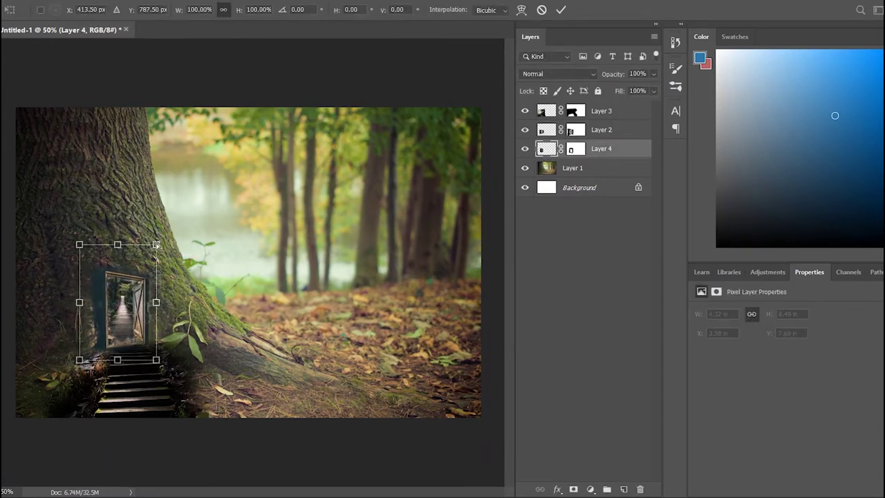
click(539, 136)
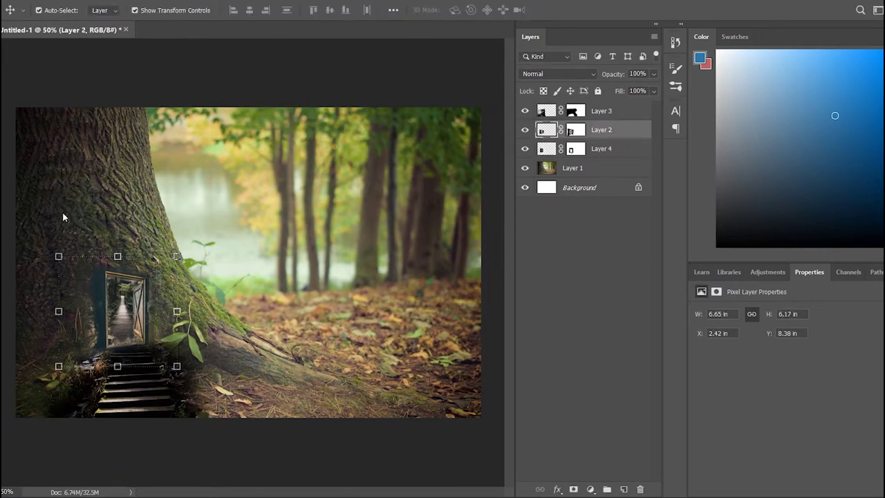
key(ctrl+t)
drag(125, 311, 146, 308)
key(Return)
click(199, 452)
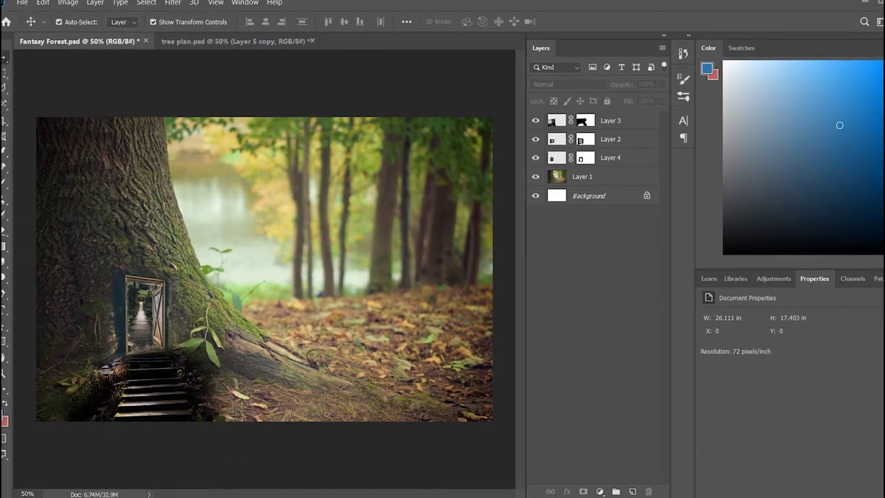
Paste the pine-forest photo to fill the canvas and give it an inverted, hiding mask
key(ctrl+v)
mouse_move(36, 117)
mouse_down()
mouse_move(99, 164)
mouse_move(35, 116)
mouse_up()
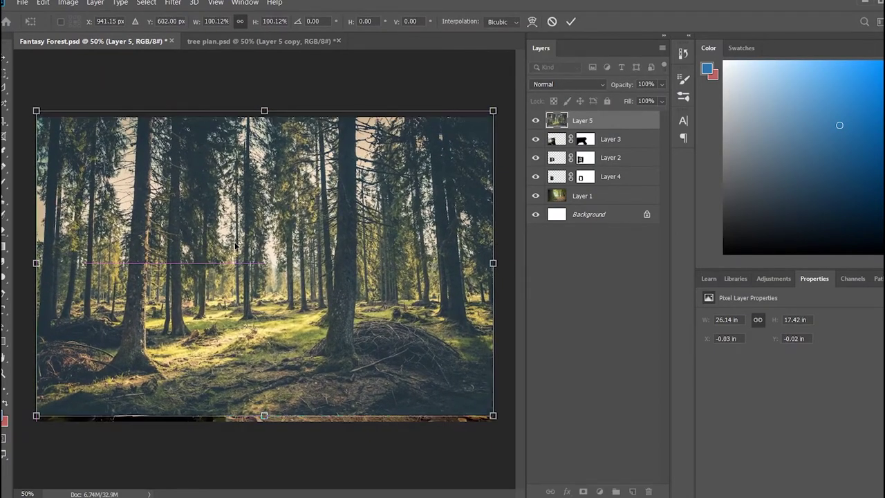
drag(231, 246, 232, 247)
key(Return)
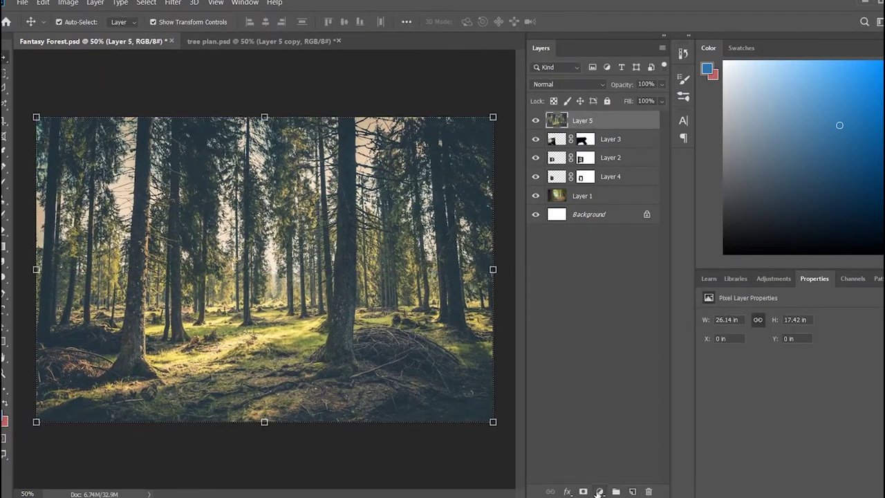
click(583, 491)
key(ctrl+i)
Paint white on the mask with a larger brush to reveal pines and lower-right trunks
key(b)
mouse_move(196, 112)
mouse_down()
mouse_move(429, 131)
mouse_move(304, 159)
mouse_move(222, 221)
mouse_move(207, 214)
mouse_up()
mouse_move(277, 159)
mouse_down()
mouse_move(442, 207)
mouse_move(207, 241)
mouse_move(345, 266)
mouse_up()
key(ctrl+z)
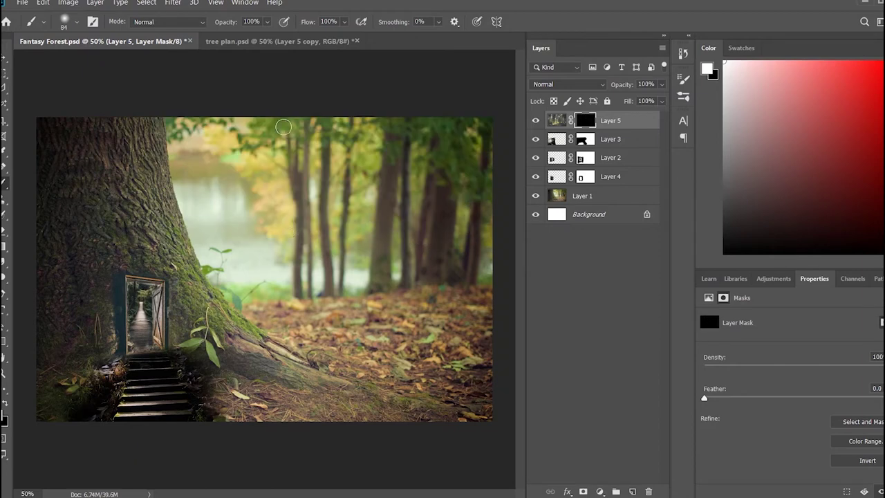
key(bracketright)
key(bracketright)
key(bracketright)
mouse_move(270, 131)
mouse_down()
mouse_move(484, 152)
mouse_move(311, 228)
mouse_move(221, 152)
mouse_up()
mouse_move(207, 121)
mouse_down()
mouse_move(228, 207)
mouse_move(228, 256)
mouse_move(477, 256)
mouse_up()
mouse_move(415, 263)
mouse_down()
mouse_move(450, 276)
mouse_move(470, 325)
mouse_move(290, 297)
mouse_move(337, 337)
mouse_move(332, 355)
mouse_move(381, 341)
mouse_up()
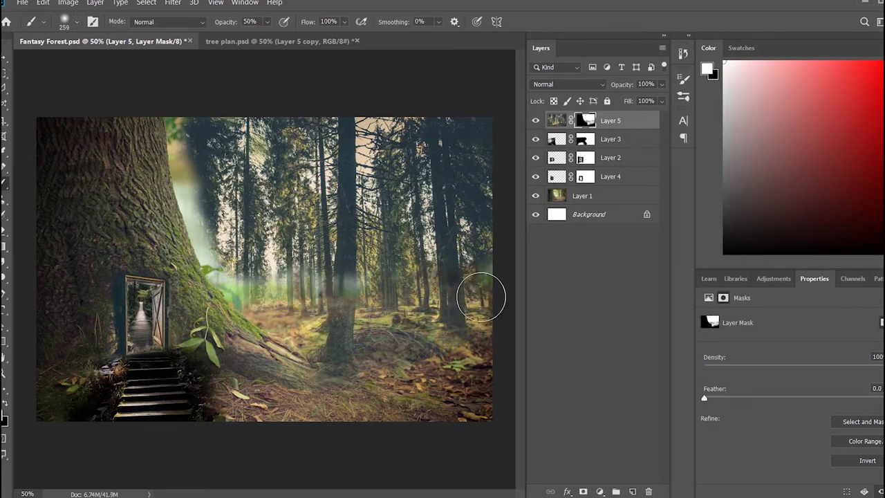
Shift the forest photo upward and blend out the misty diagonal and lower-right floor
key(v)
drag(360, 269, 356, 232)
key(b)
mouse_move(203, 122)
mouse_down()
mouse_move(369, 348)
mouse_move(484, 314)
mouse_move(434, 331)
mouse_move(348, 302)
mouse_move(280, 314)
mouse_up()
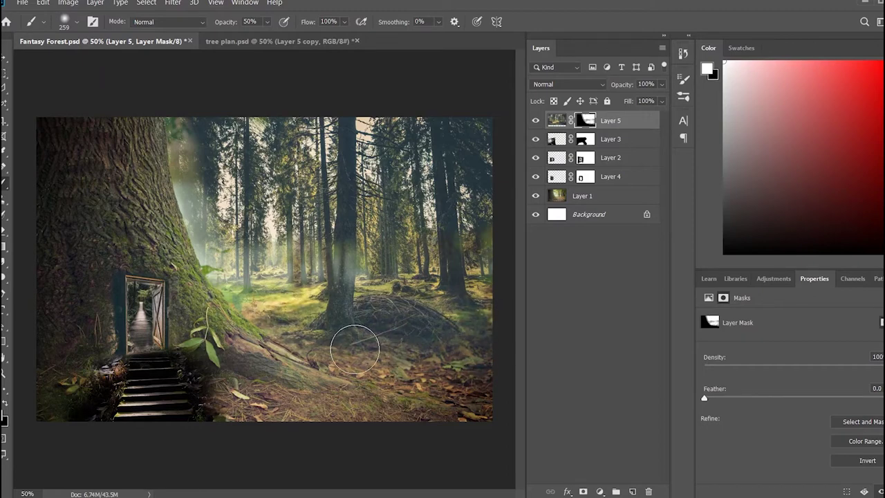
drag(351, 349, 419, 367)
mouse_move(352, 356)
mouse_down()
mouse_move(492, 406)
mouse_move(458, 365)
mouse_up()
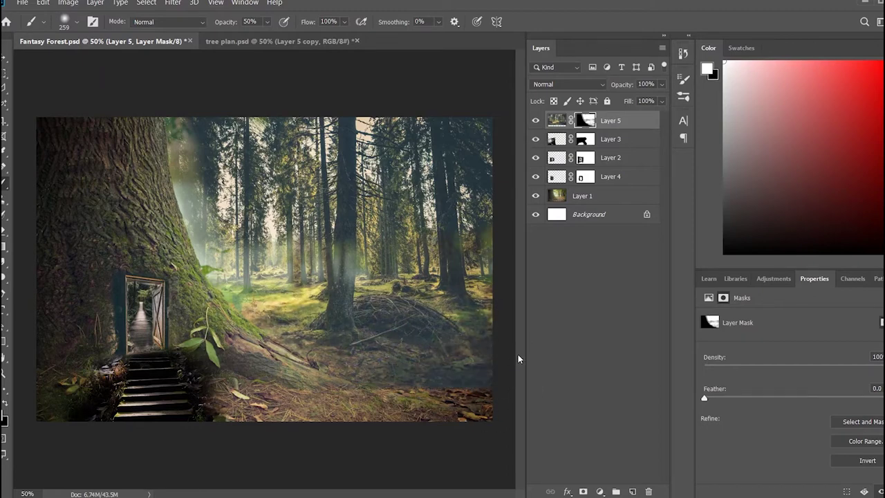
mouse_move(384, 371)
mouse_down()
mouse_move(458, 373)
mouse_move(401, 356)
mouse_up()
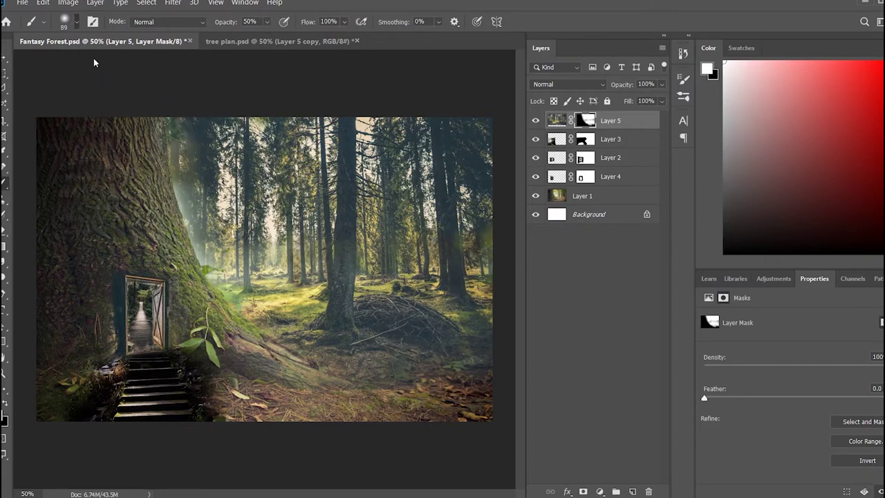
Mask out the light haze along the trunk's right edge and the middle forest
drag(175, 153, 201, 253)
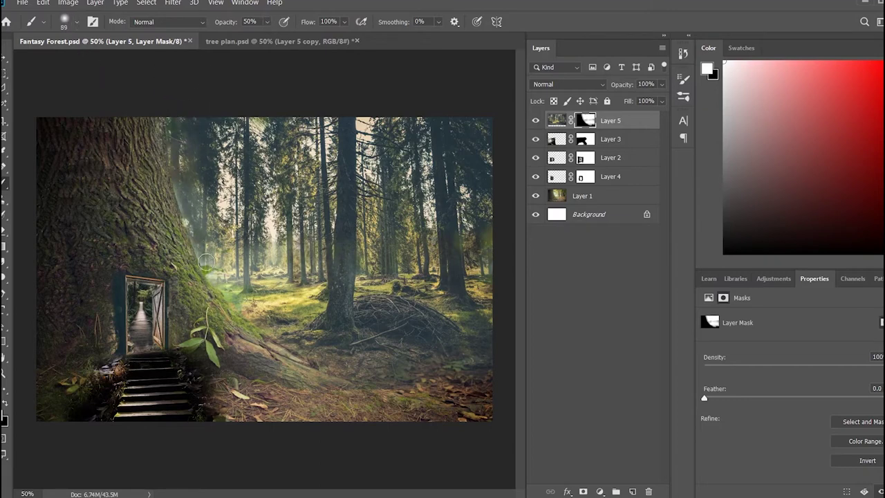
drag(177, 136, 202, 256)
drag(194, 189, 207, 250)
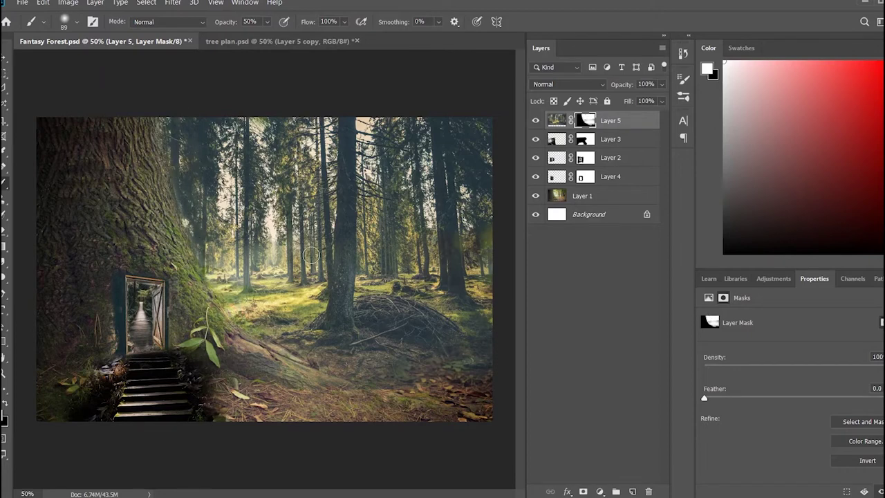
drag(309, 255, 403, 286)
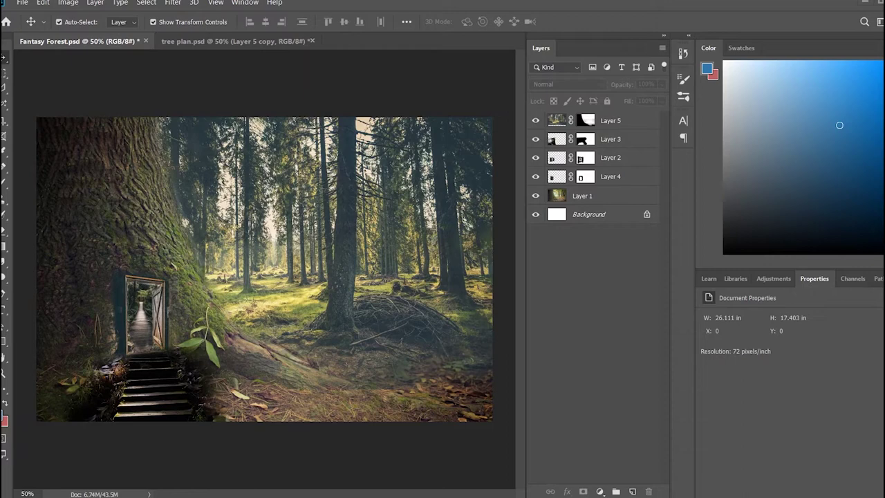
key(ctrl+v)
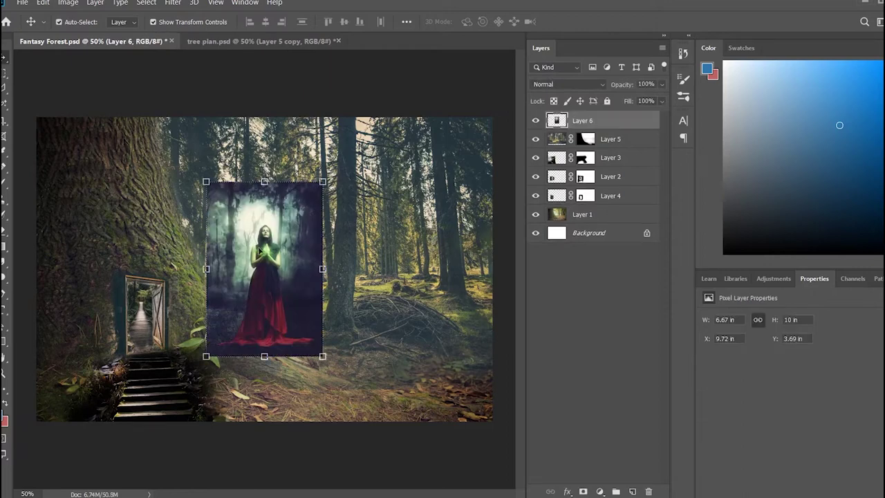
Mask the woman photo, painting out its edges and the dark areas beside her
click(583, 492)
key(b)
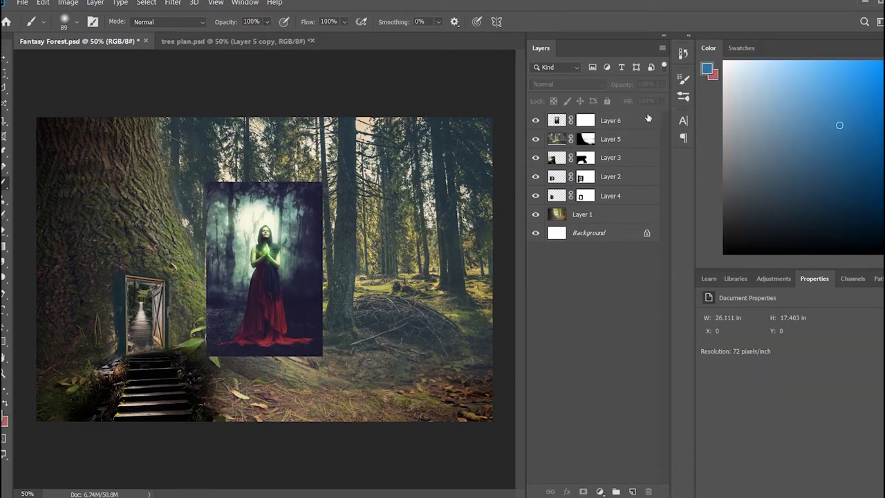
click(584, 121)
drag(173, 192, 372, 191)
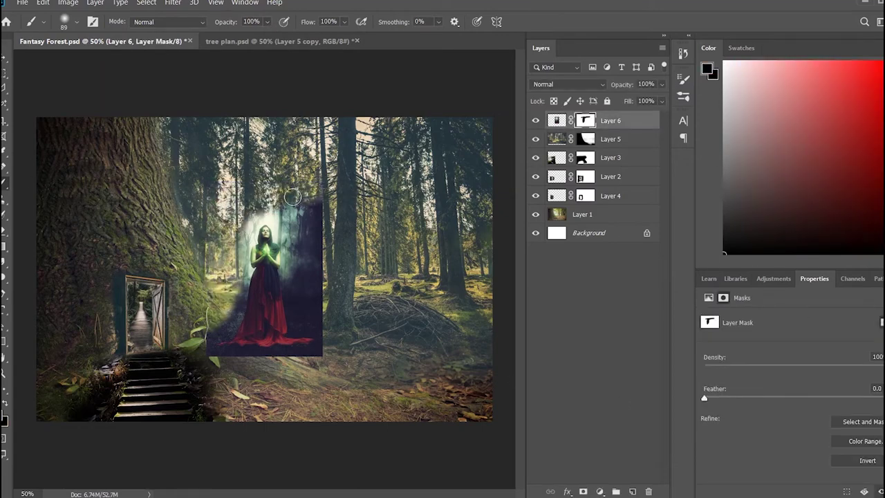
drag(307, 202, 316, 316)
drag(321, 240, 291, 212)
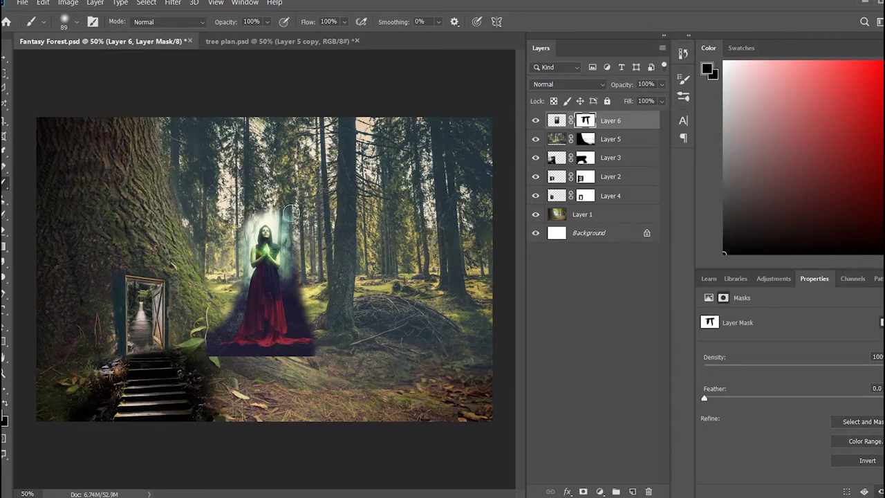
mouse_move(317, 326)
mouse_down()
mouse_move(294, 304)
mouse_move(285, 221)
mouse_up()
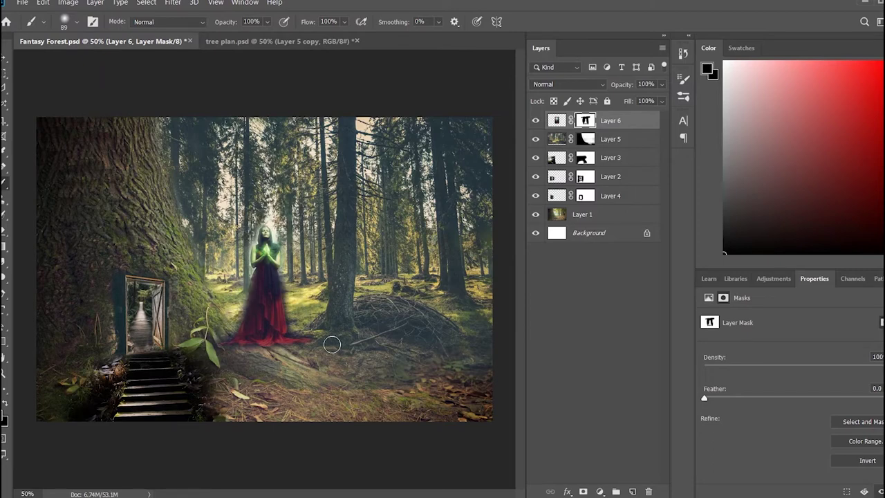
Shrink the woman and place her inside the tree doorway
key(ctrl+t)
drag(210, 221, 260, 290)
drag(289, 326, 145, 309)
drag(112, 263, 129, 286)
drag(149, 318, 143, 315)
key(Return)
click(313, 438)
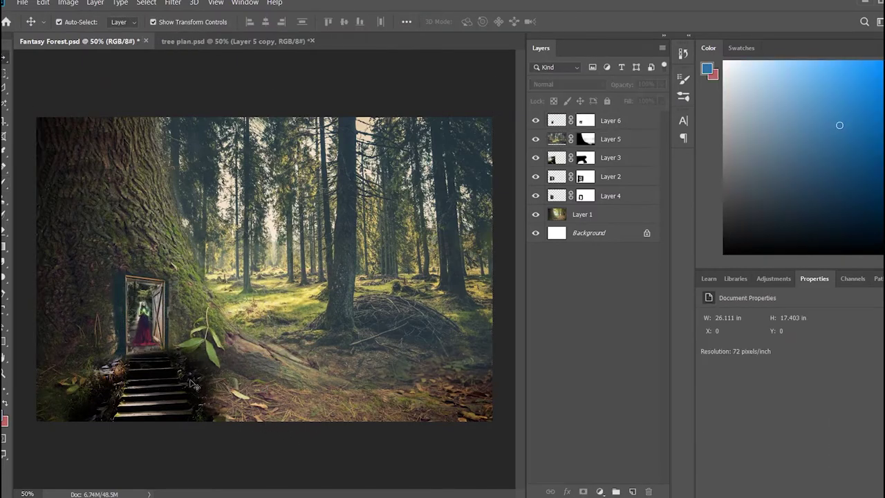
Move the woman up and left in the doorway and mask the red glow on the door
key(ctrl+plus)
key(ctrl+plus)
key(ctrl+plus)
scroll(265, 269, down, 10)
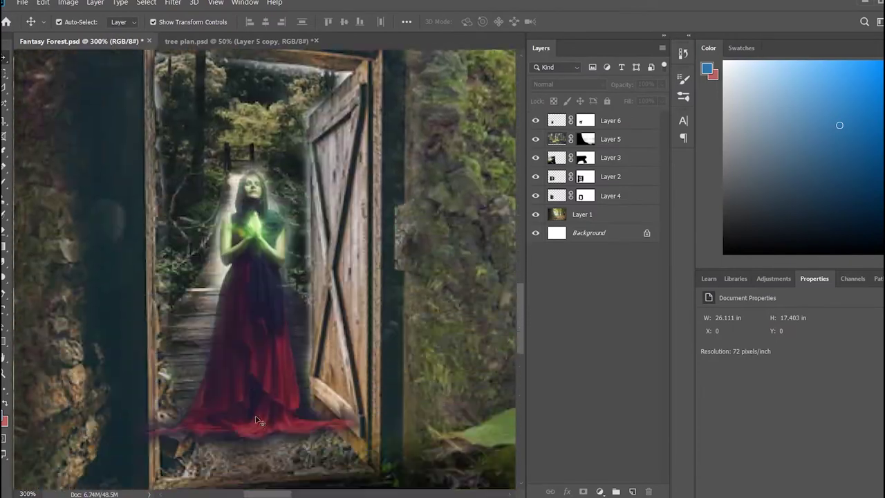
click(272, 328)
key(ctrl+t)
drag(272, 328, 255, 298)
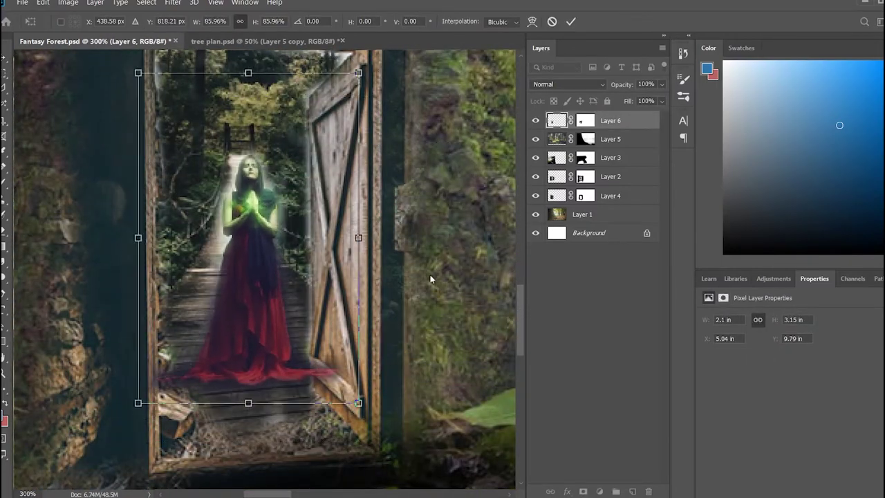
key(Return)
click(585, 120)
key(b)
drag(373, 354, 361, 364)
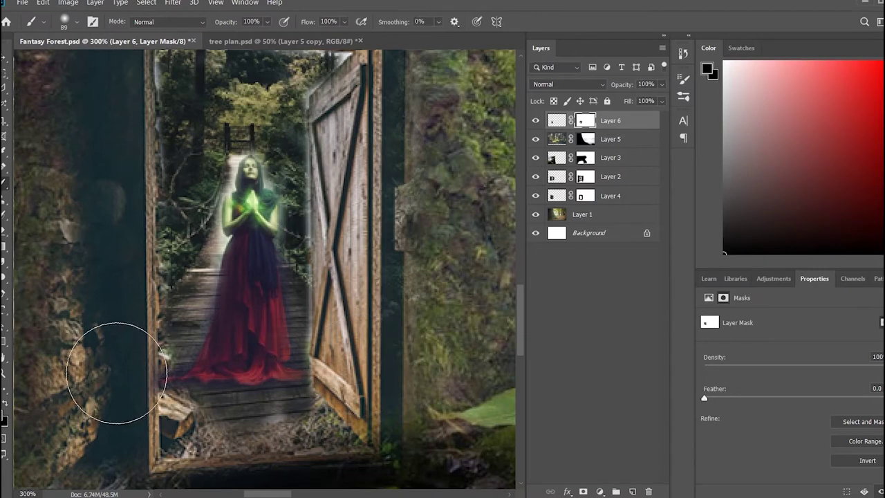
click(4, 67)
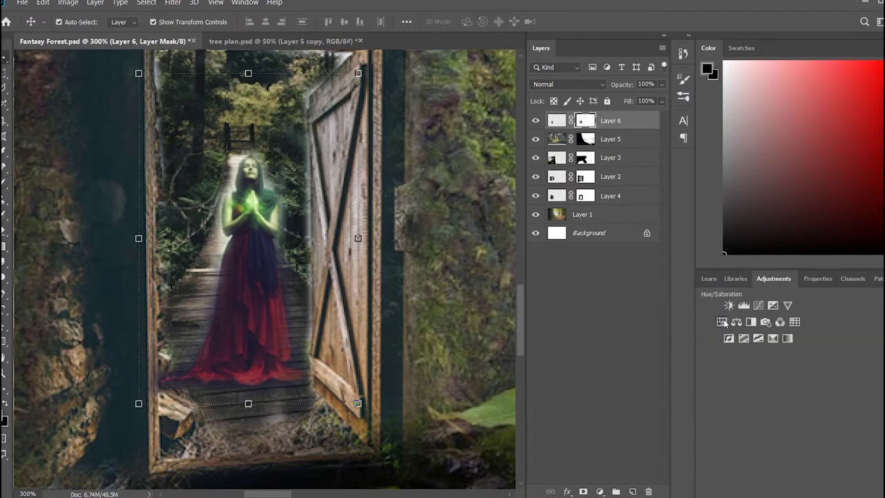
Shift the hue toward blue, clip it to the woman, and mask her dress back to red
drag(802, 367, 871, 367)
alt+click(639, 130)
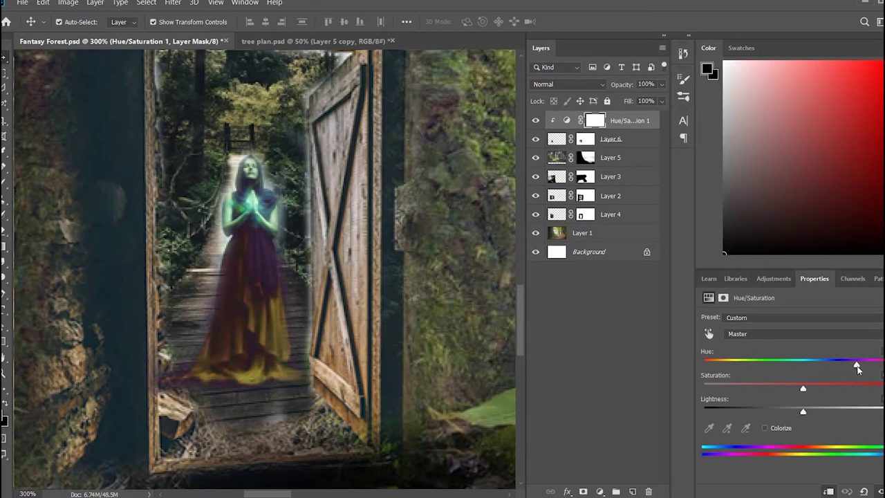
key(b)
mouse_move(237, 322)
mouse_down()
mouse_move(211, 352)
mouse_move(266, 325)
mouse_move(247, 288)
mouse_move(290, 259)
mouse_up()
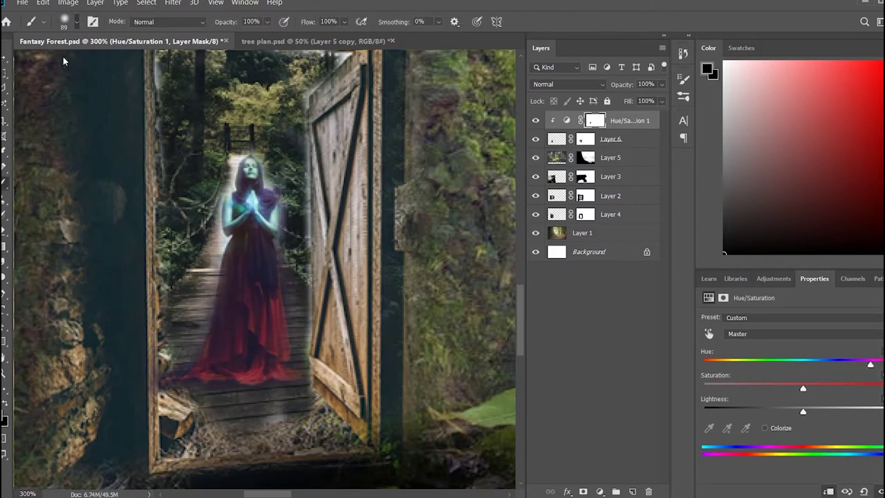
Switch to the woman layer's mask and touch up her edges along the bridge
scroll(257, 251, up, 3)
scroll(148, 267, up, 2)
scroll(276, 263, up, 2)
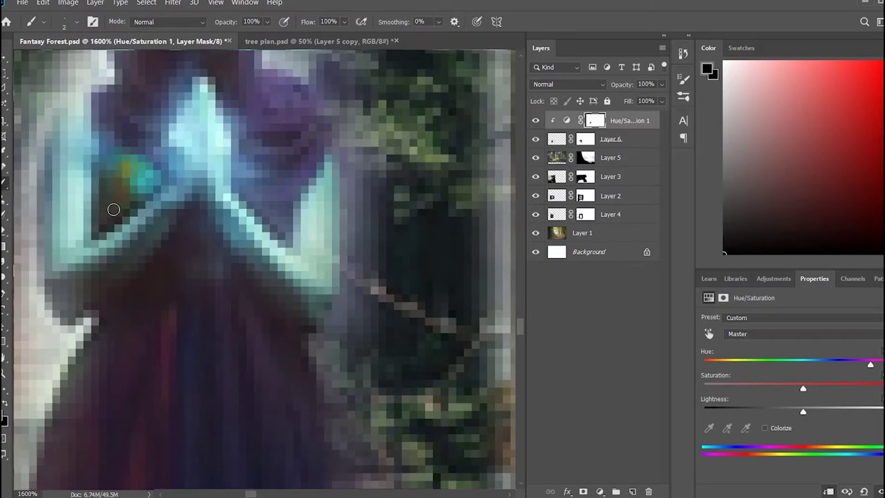
scroll(243, 288, down, 5)
scroll(243, 288, down, 2)
scroll(243, 287, up, 3)
scroll(242, 287, up, 4)
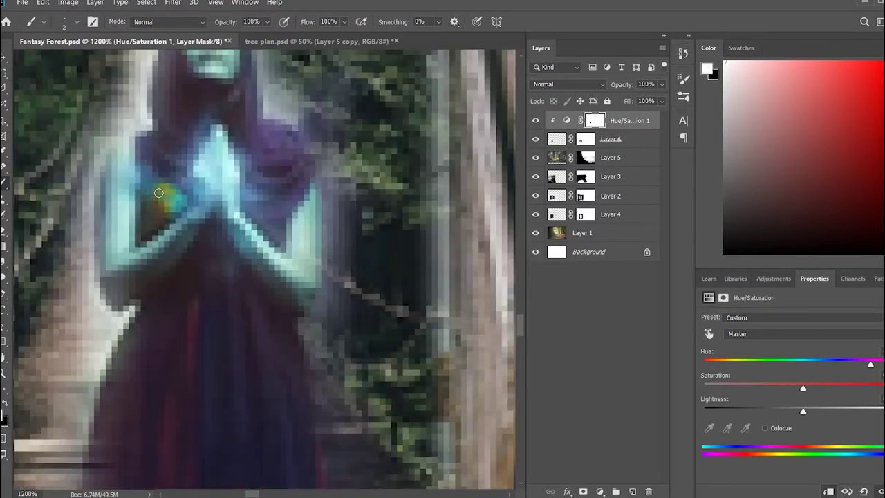
scroll(296, 235, down, 1)
scroll(295, 235, down, 2)
scroll(296, 236, up, 2)
scroll(296, 235, up, 1)
scroll(208, 127, up, 2)
key(alt+[)
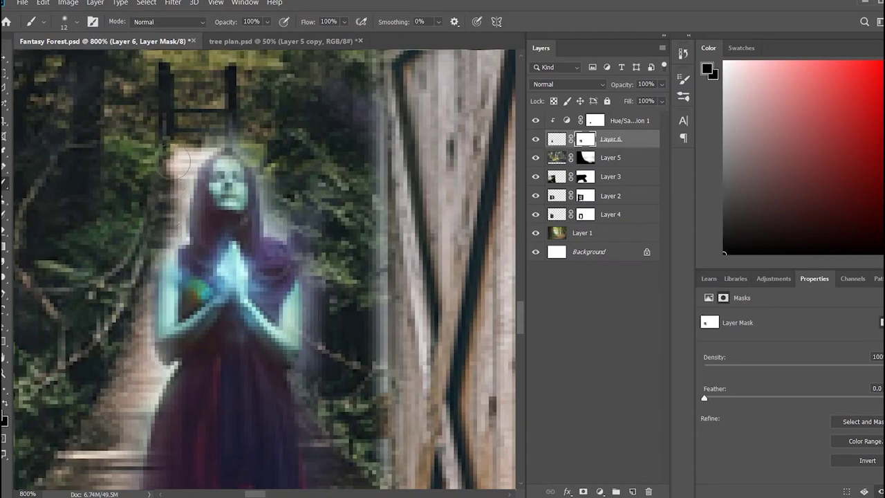
scroll(181, 117, down, 2)
scroll(166, 291, down, 1)
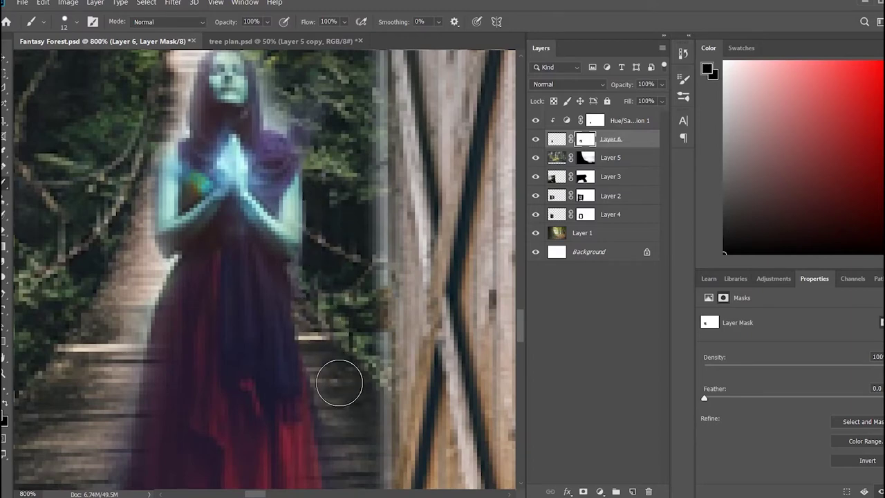
scroll(339, 373, down, 4)
scroll(59, 286, down, 4)
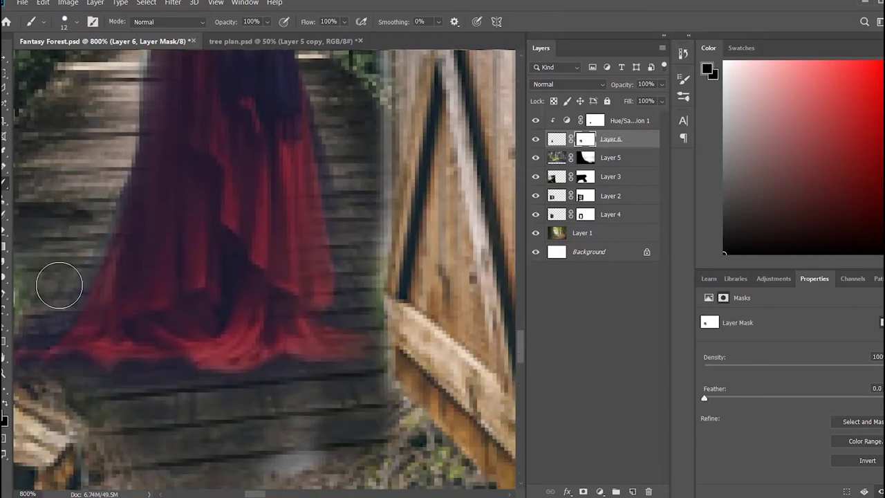
scroll(341, 166, up, 4)
scroll(223, 139, up, 4)
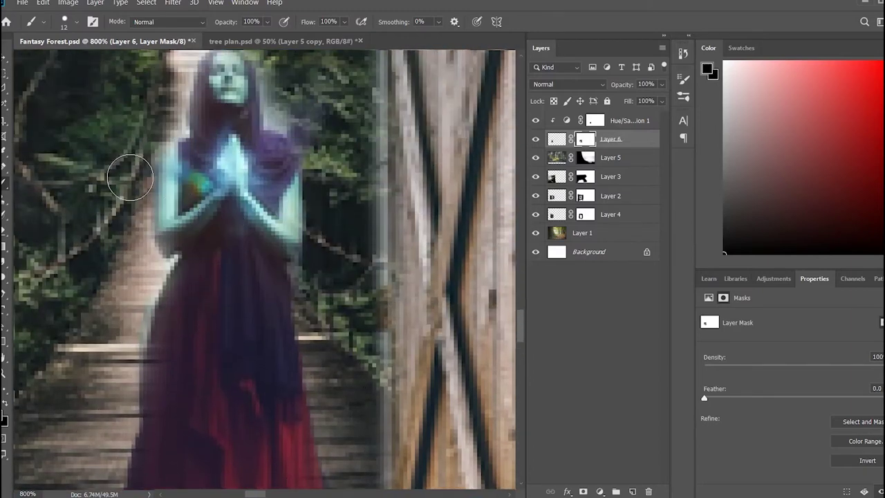
scroll(158, 90, up, 3)
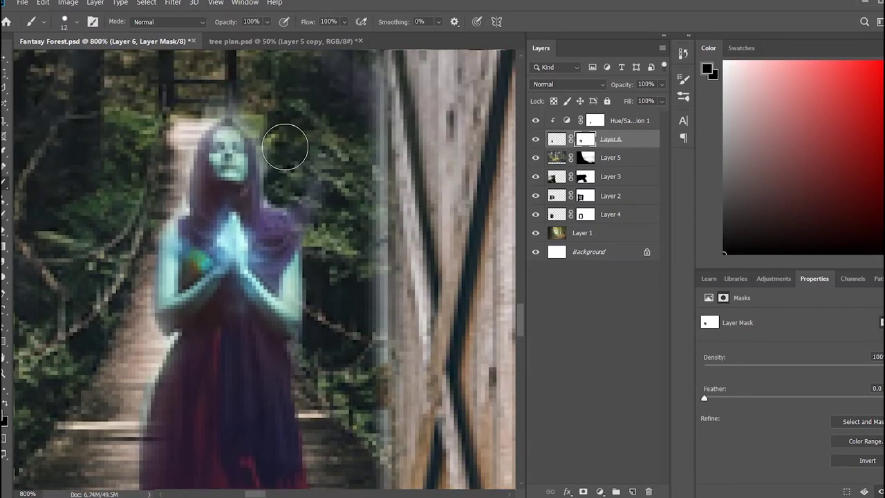
scroll(165, 173, up, 1)
click(3, 200)
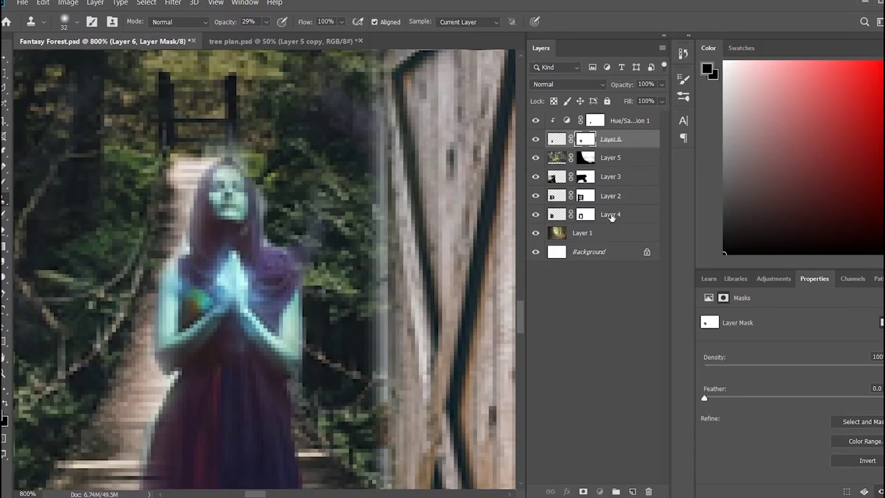
Rename the layers to brisge, door, steps, back and lady
double_click(610, 214)
text(brisge)
double_click(610, 196)
text(door)
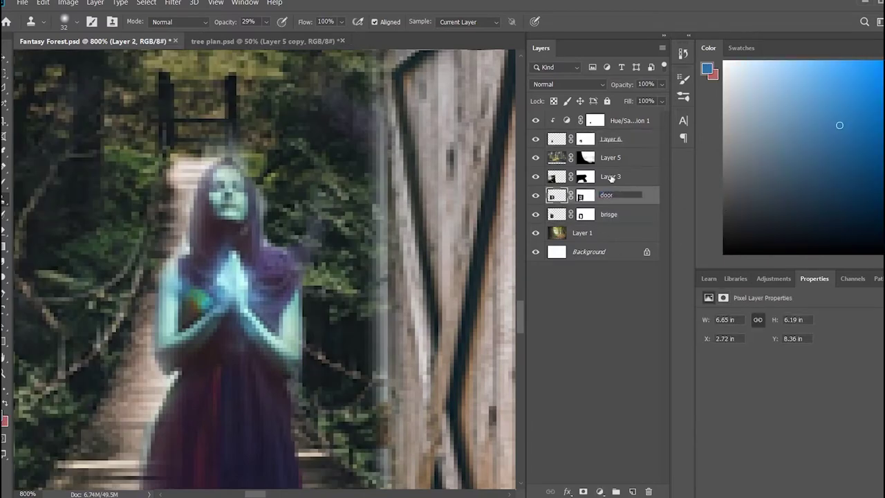
double_click(611, 177)
text(ps)
double_click(610, 158)
text(back)
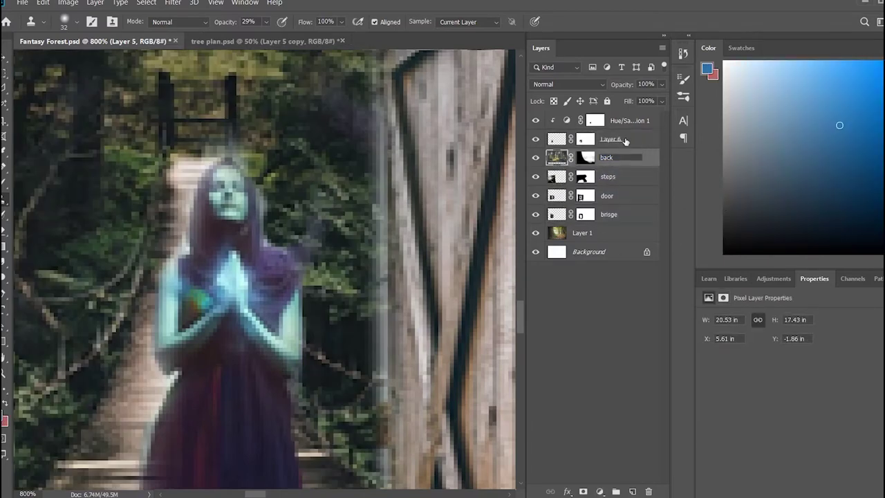
double_click(610, 139)
text(lady)
key(Return)
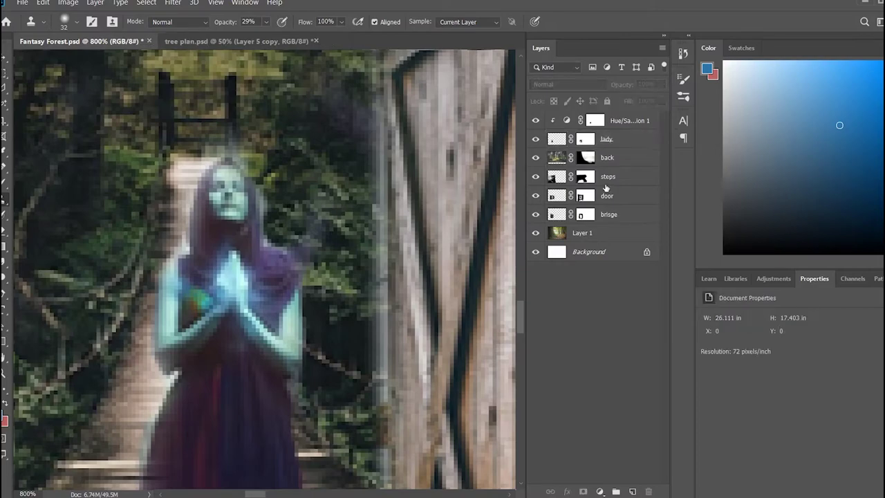
Toggle the door and brisge layers to check them, then paste the walking-man photo
click(535, 196)
click(535, 196)
click(535, 214)
click(535, 214)
key(ctrl+0)
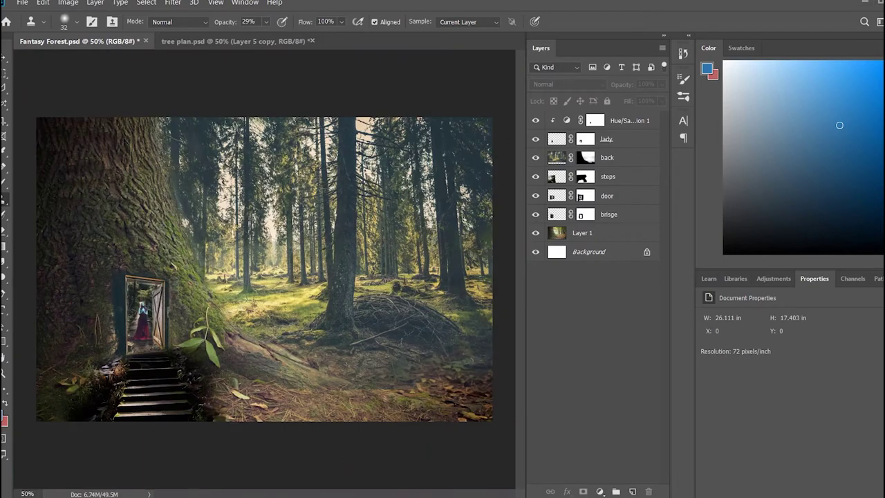
key(ctrl+v)
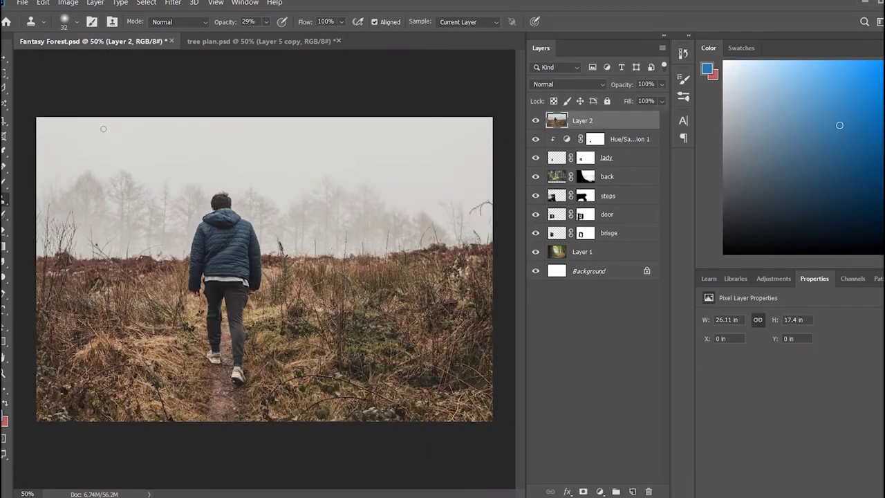
Scale the walking-man photo down and place it on the lower-left steps
key(ctrl+t)
drag(491, 168, 286, 311)
drag(187, 367, 159, 376)
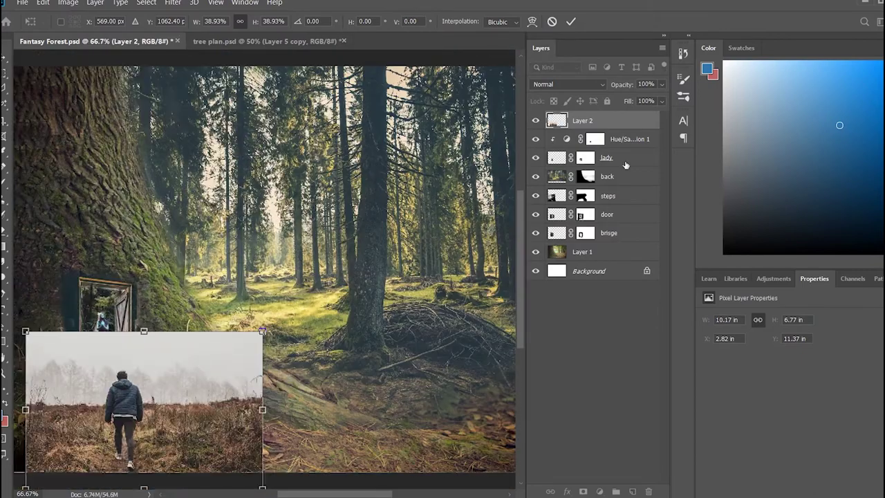
key(Return)
Add a layer mask and paint out the photo's top, left and right edges around the man
click(584, 492)
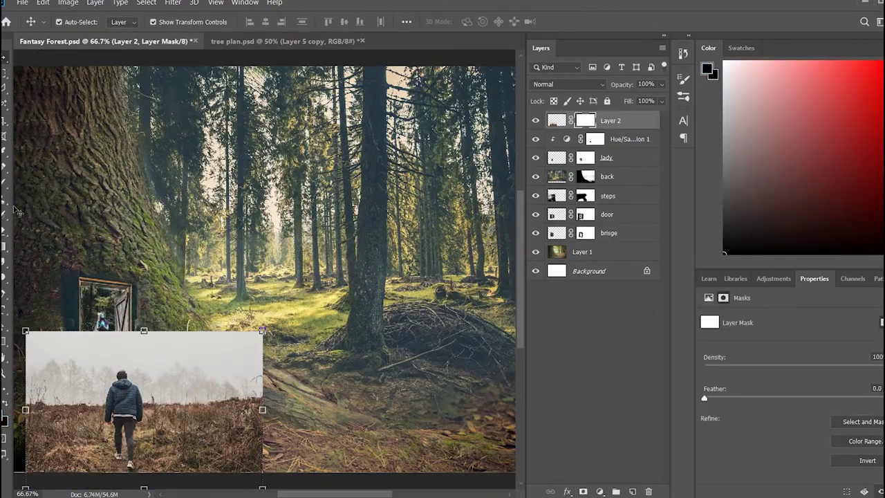
key(b)
drag(197, 331, 256, 346)
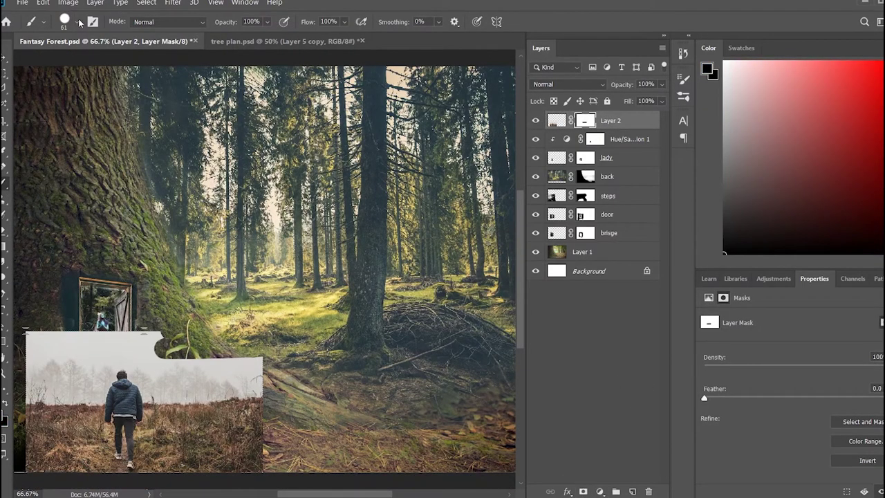
mouse_move(105, 351)
mouse_down()
mouse_move(21, 346)
mouse_move(41, 449)
mouse_move(79, 362)
mouse_move(262, 367)
mouse_move(194, 443)
mouse_move(104, 365)
mouse_move(91, 470)
mouse_up()
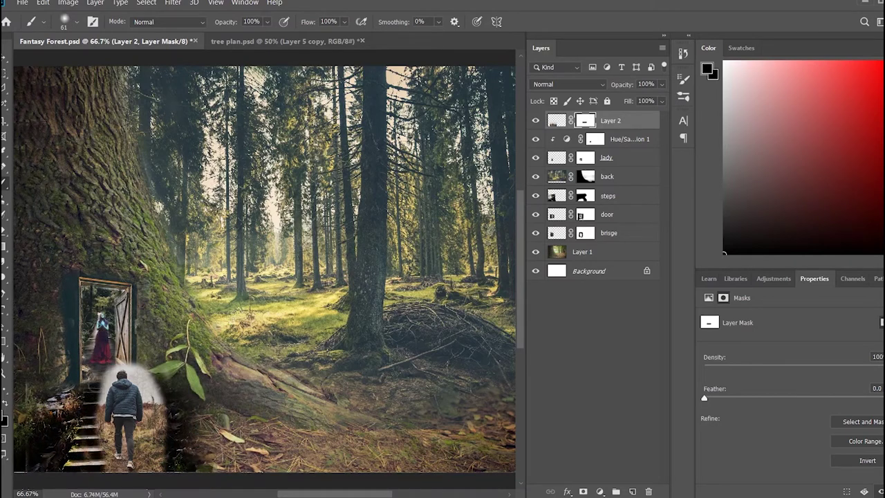
drag(146, 366, 164, 451)
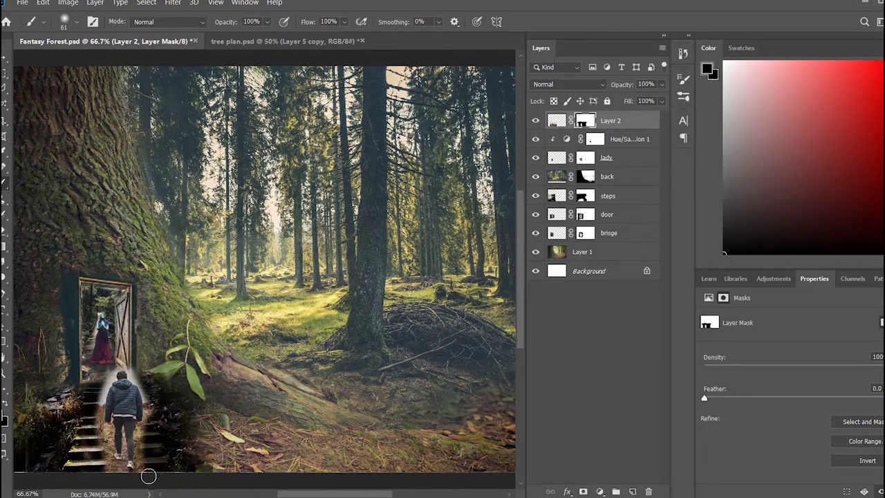
key(ctrl+plus)
key(ctrl+plus)
key(ctrl+plus)
scroll(265, 270, down, 5)
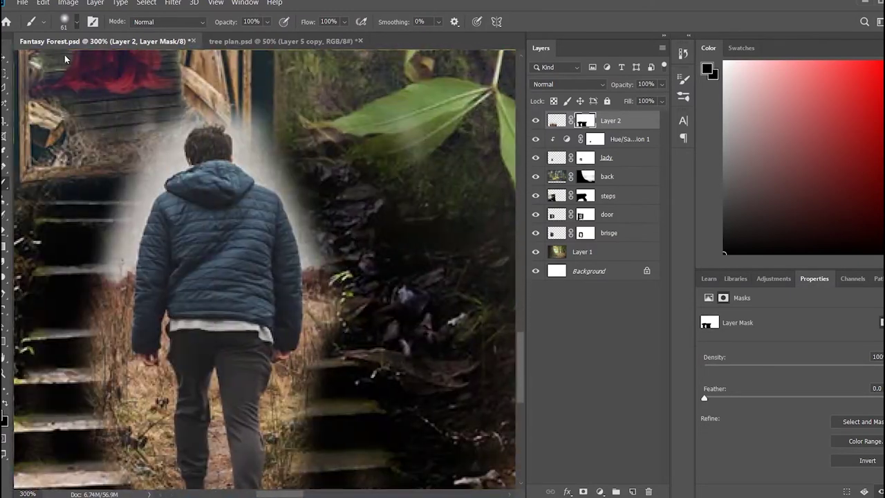
key(bracketleft)
key(bracketleft)
key(bracketleft)
mouse_move(239, 114)
mouse_down()
mouse_move(273, 398)
mouse_move(330, 251)
mouse_up()
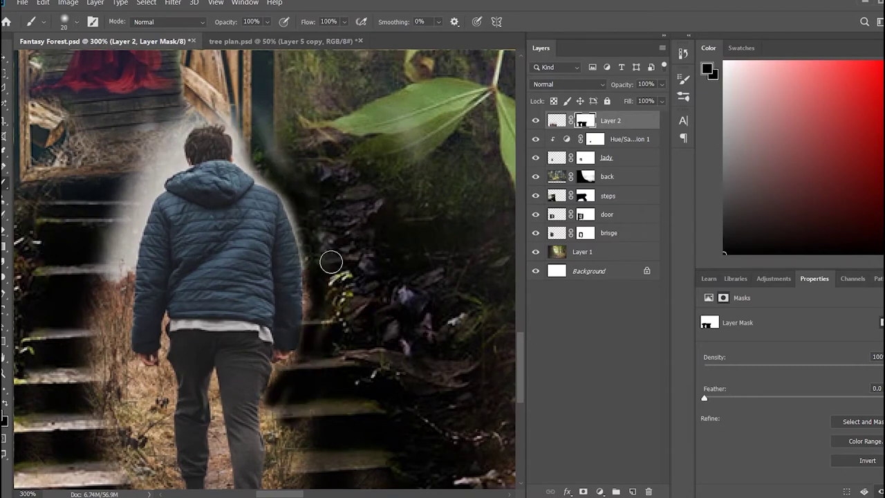
Mask out the halo left of the man, between his legs and around his head
scroll(329, 251, down, 3)
scroll(273, 440, down, 4)
mouse_move(138, 384)
mouse_down()
mouse_move(213, 364)
mouse_move(157, 206)
mouse_move(134, 192)
mouse_up()
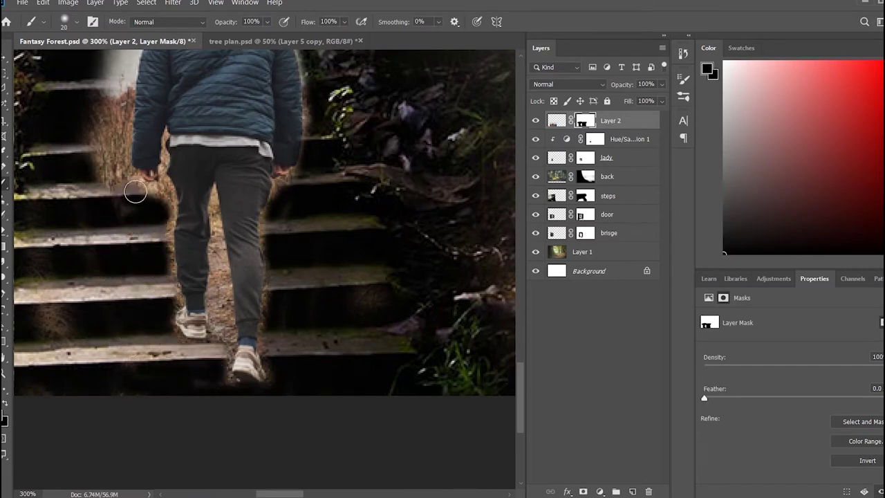
drag(222, 260, 220, 339)
scroll(220, 338, up, 3)
drag(104, 277, 127, 145)
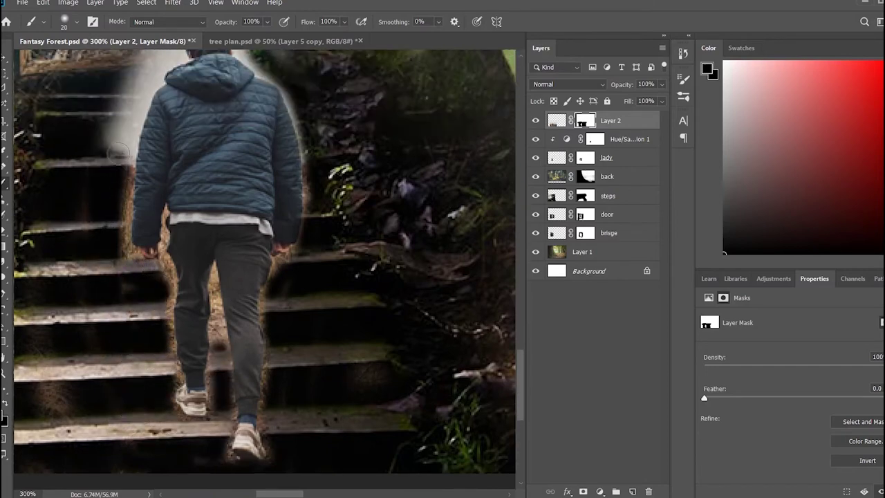
scroll(90, 259, up, 2)
mouse_move(90, 258)
mouse_down()
mouse_move(132, 150)
mouse_move(137, 98)
mouse_up()
scroll(137, 98, up, 2)
mouse_move(148, 194)
mouse_down()
mouse_move(207, 114)
mouse_move(272, 184)
mouse_up()
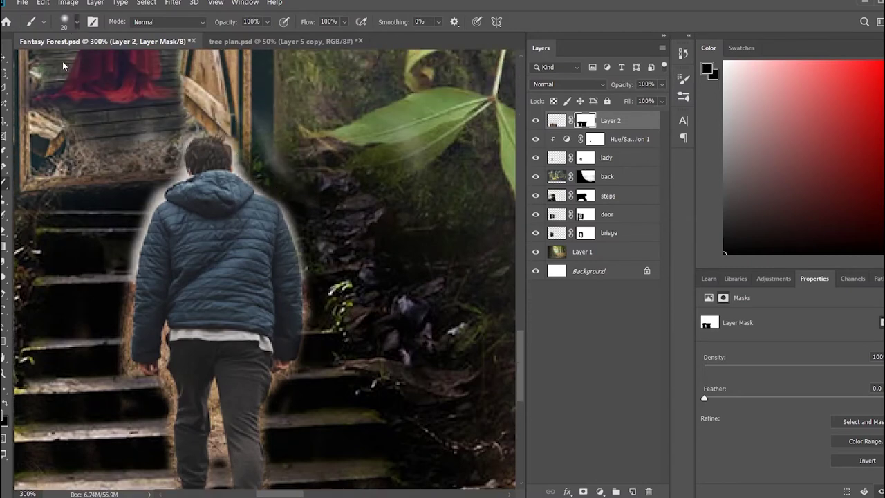
With a smaller brush, trace the mask closely along the man's body down to the pants edge
key(bracketleft)
key(bracketleft)
key(bracketleft)
key(bracketleft)
key(ctrl+plus)
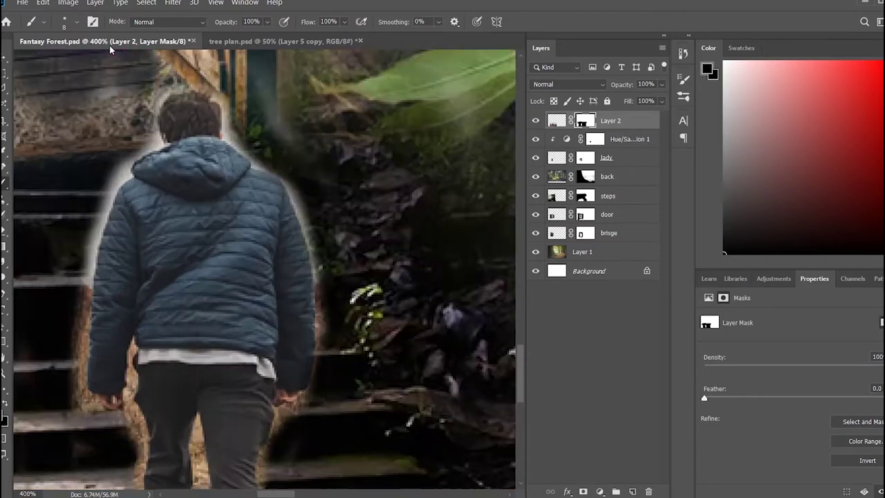
key(ctrl+plus)
key(ctrl+plus)
key(ctrl+plus)
mouse_move(283, 87)
mouse_down()
mouse_move(322, 109)
mouse_move(377, 256)
mouse_up()
scroll(377, 256, down, 2)
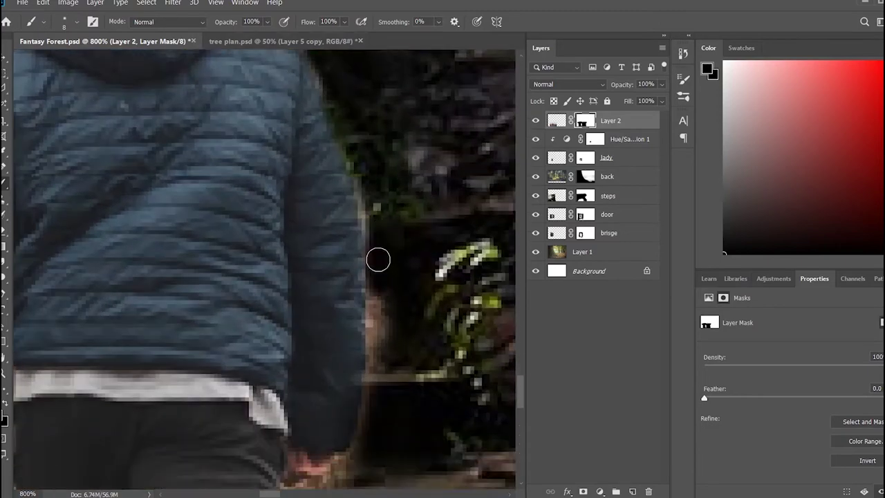
scroll(380, 207, down, 5)
mouse_move(384, 170)
mouse_down()
mouse_move(369, 293)
mouse_move(297, 365)
mouse_up()
scroll(297, 283, down, 3)
drag(296, 283, 287, 366)
scroll(287, 365, down, 5)
drag(255, 227, 274, 359)
scroll(298, 233, down, 3)
scroll(298, 233, down, 2)
mouse_move(258, 280)
mouse_down()
mouse_move(261, 361)
mouse_move(182, 449)
mouse_move(177, 249)
mouse_up()
scroll(168, 288, up, 3)
mouse_move(168, 288)
mouse_down()
mouse_move(161, 305)
mouse_move(174, 312)
mouse_move(159, 208)
mouse_up()
scroll(159, 207, up, 3)
mouse_move(138, 104)
mouse_down()
mouse_move(131, 131)
mouse_move(141, 136)
mouse_move(144, 207)
mouse_up()
scroll(144, 214, down, 2)
drag(130, 316, 118, 435)
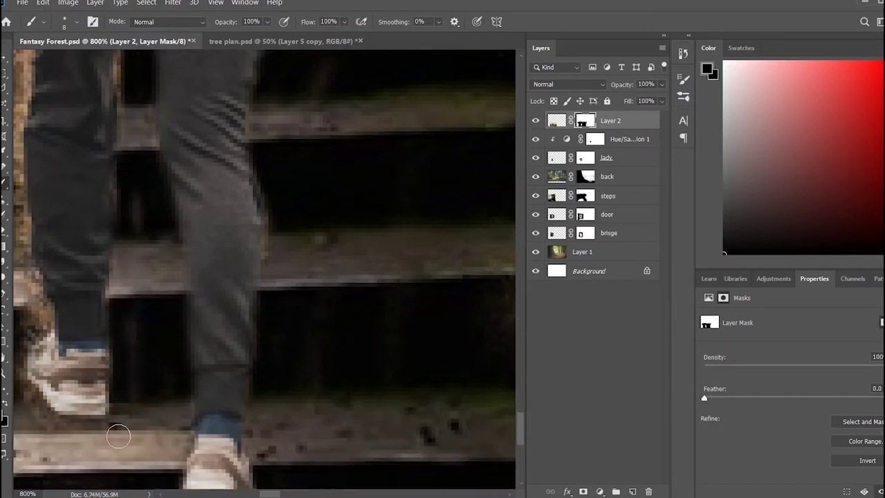
Remove the orange halo along the man's arm, around his head and the hood's right edge
scroll(43, 427, left, 5)
mouse_move(348, 433)
mouse_down()
mouse_move(316, 371)
mouse_move(330, 276)
mouse_move(318, 228)
mouse_up()
scroll(392, 298, up, 3)
scroll(392, 297, up, 1)
mouse_move(315, 335)
mouse_down()
mouse_move(308, 283)
mouse_move(325, 200)
mouse_up()
scroll(332, 224, up, 3)
mouse_move(315, 159)
mouse_down()
mouse_move(322, 256)
mouse_move(295, 137)
mouse_up()
scroll(295, 137, up, 2)
mouse_move(297, 201)
mouse_down()
mouse_move(291, 178)
mouse_move(311, 214)
mouse_move(300, 156)
mouse_up()
scroll(310, 214, up, 2)
mouse_move(159, 221)
mouse_down()
mouse_move(200, 394)
mouse_move(204, 253)
mouse_up()
scroll(203, 253, up, 2)
mouse_move(193, 147)
mouse_down()
mouse_move(183, 322)
mouse_move(200, 232)
mouse_move(201, 152)
mouse_up()
scroll(200, 223, up, 2)
drag(200, 269, 207, 108)
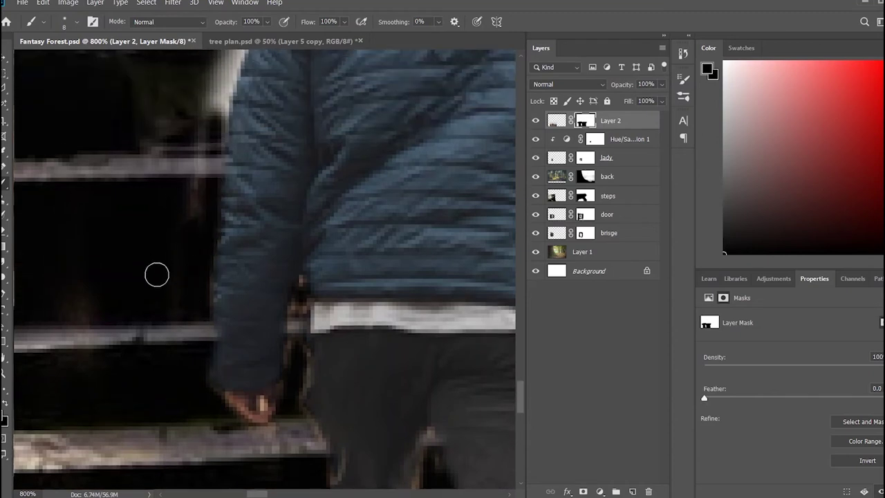
drag(200, 215, 207, 100)
scroll(215, 290, up, 3)
scroll(215, 290, up, 2)
mouse_move(211, 263)
mouse_down()
mouse_move(253, 152)
mouse_move(208, 228)
mouse_move(257, 196)
mouse_move(304, 131)
mouse_move(363, 94)
mouse_up()
scroll(244, 247, up, 2)
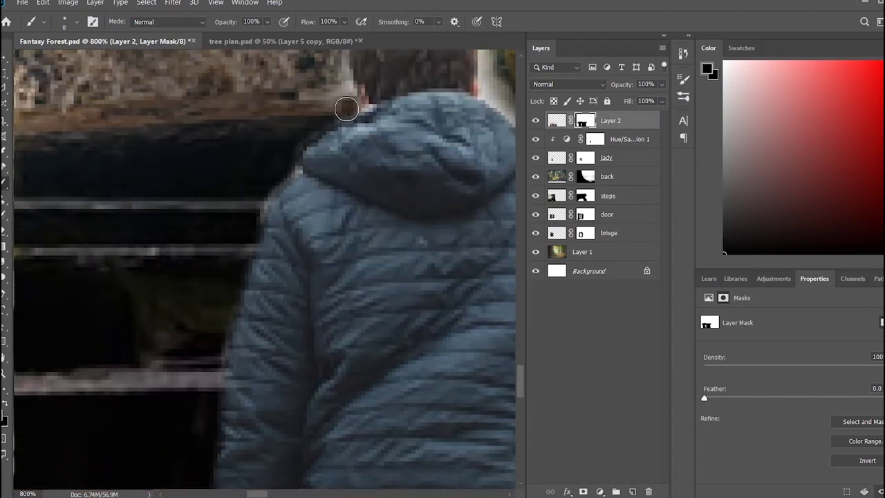
scroll(363, 226, up, 3)
mouse_move(362, 226)
mouse_down()
mouse_move(349, 123)
mouse_move(449, 104)
mouse_move(491, 146)
mouse_move(483, 200)
mouse_up()
scroll(415, 207, right, 3)
mouse_move(267, 192)
mouse_down()
mouse_move(296, 233)
mouse_move(380, 295)
mouse_up()
key(ctrl+minus)
key(ctrl+minus)
key(ctrl+minus)
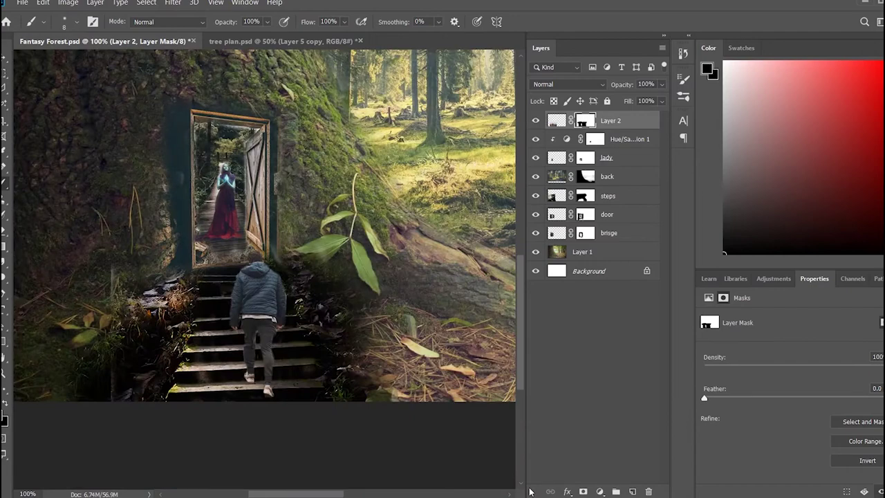
Add a Brightness/Contrast layer that lowers brightness and raises contrast
key(ctrl+minus)
key(ctrl+minus)
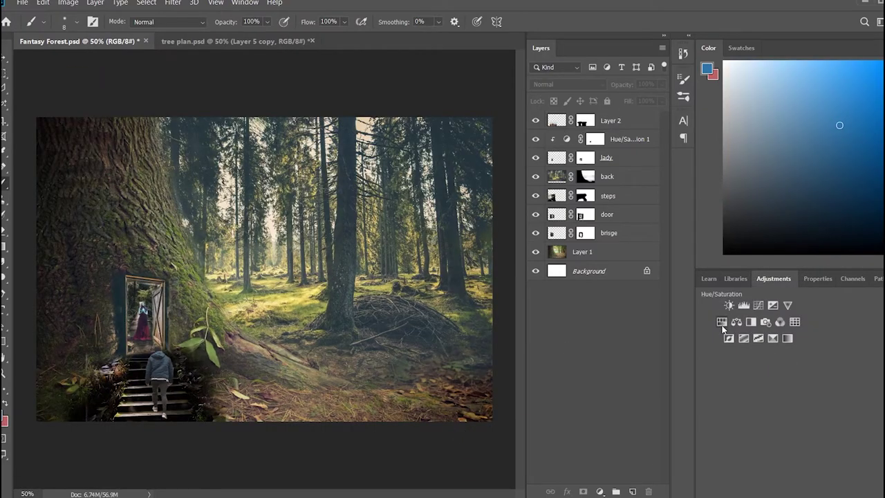
click(728, 305)
mouse_move(795, 352)
mouse_down()
mouse_move(765, 352)
mouse_move(803, 378)
mouse_move(846, 377)
mouse_up()
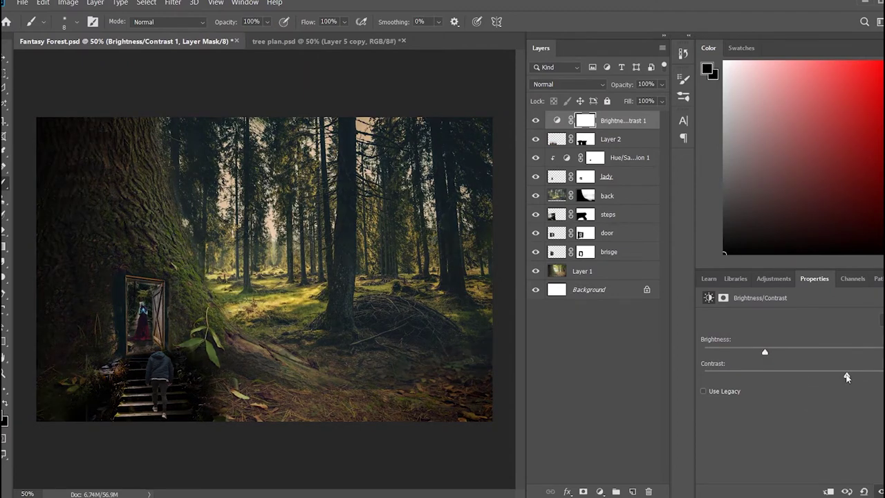
Add a Hue/Saturation layer with Lightness lowered to darken the scene
click(773, 278)
click(739, 338)
mouse_move(802, 413)
mouse_down()
mouse_move(766, 413)
mouse_move(781, 412)
mouse_up()
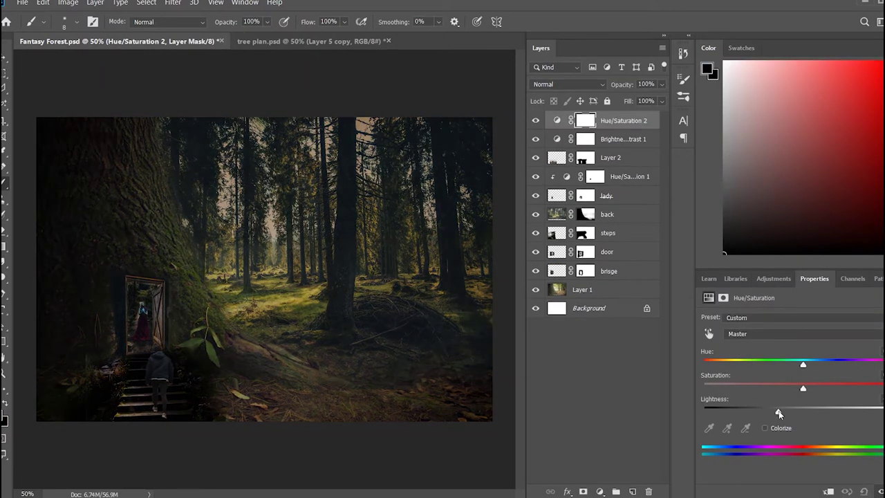
Duplicate the back forest layer
click(615, 390)
click(5, 58)
key(ctrl+j)
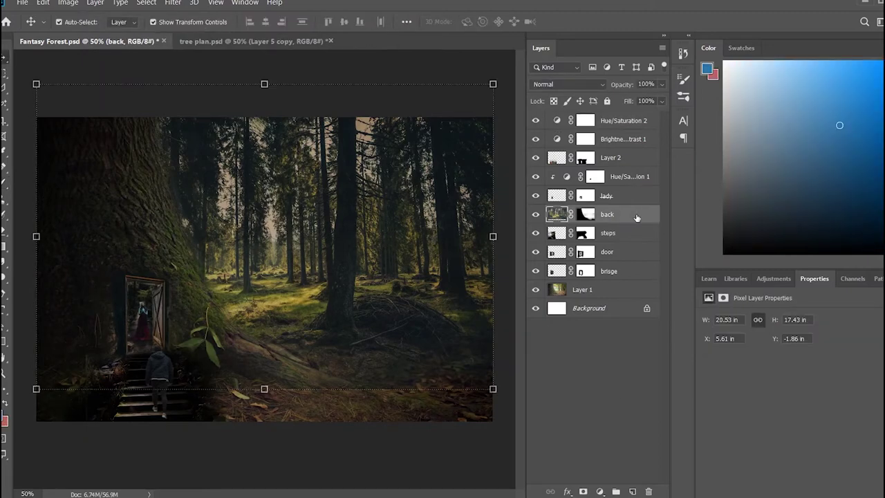
Rename the forest copy layer to 'blur'
double_click(605, 213)
text(blur)
key(Return)
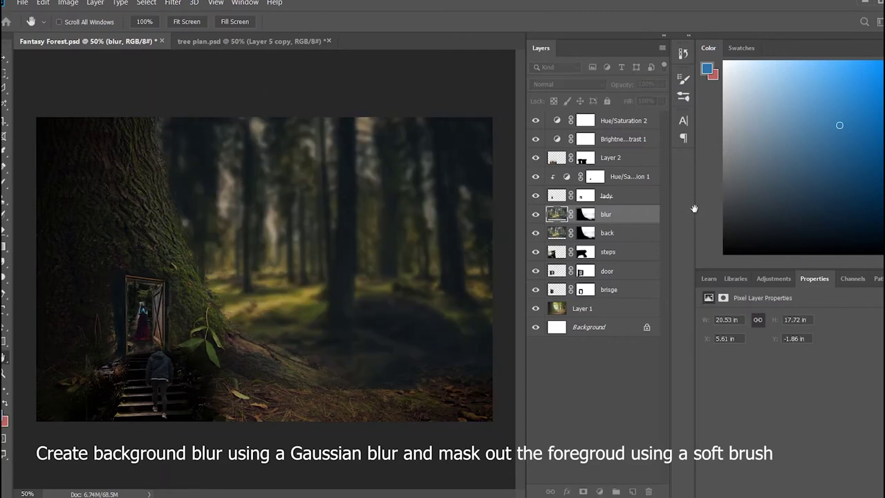
Paint black on the blur mask to restore sharp detail in the lower foreground
click(585, 214)
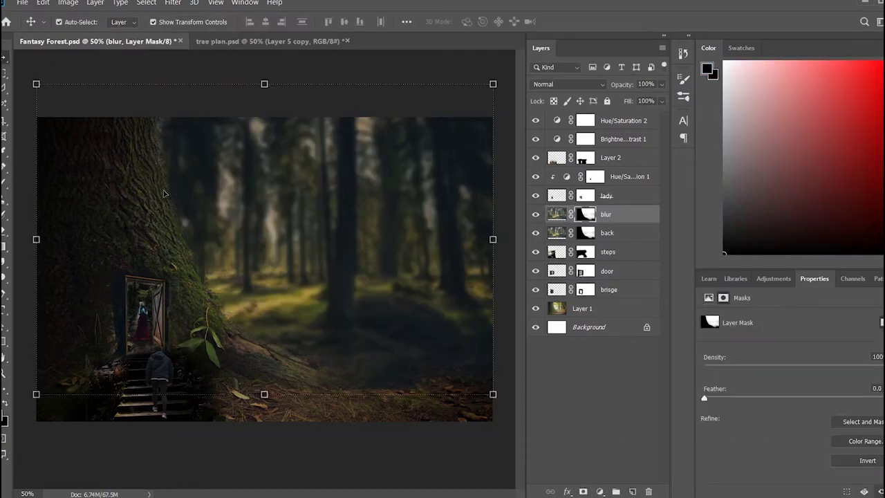
key(b)
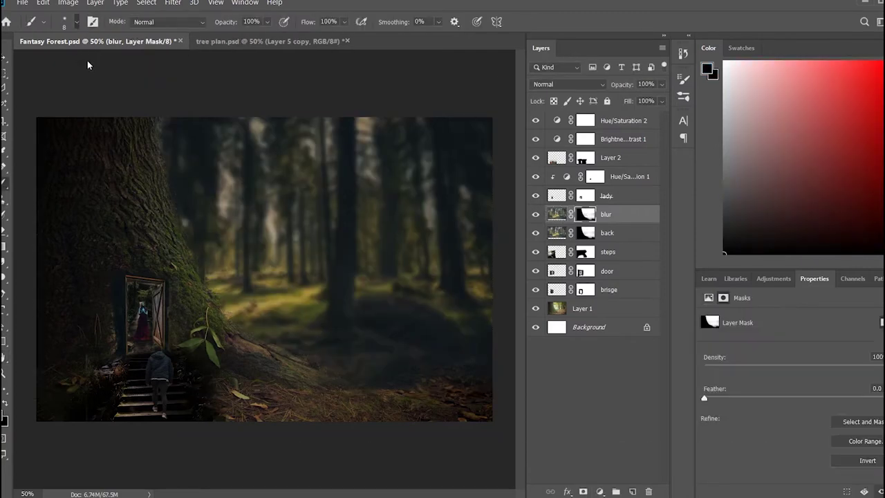
drag(326, 380, 383, 372)
drag(260, 388, 325, 346)
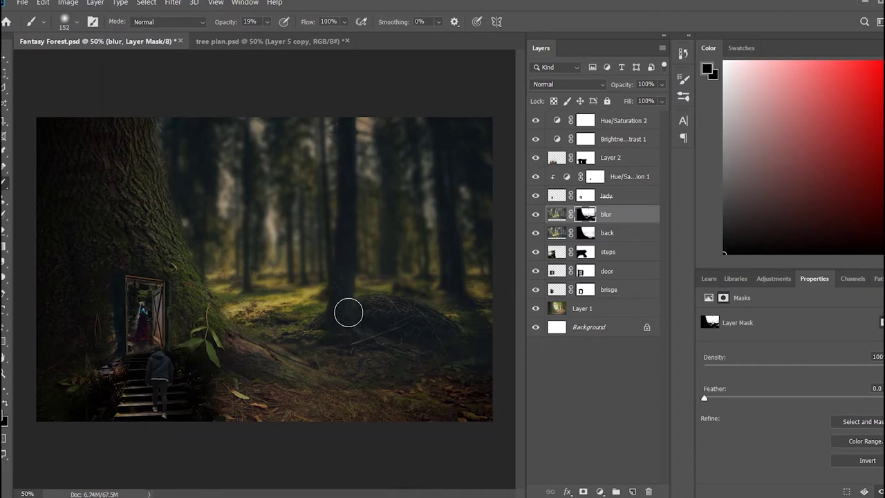
Zoom in around the central trunk and resize the brush for refining the mask there
scroll(347, 313, up, 1)
scroll(367, 301, up, 1)
scroll(331, 346, up, 1)
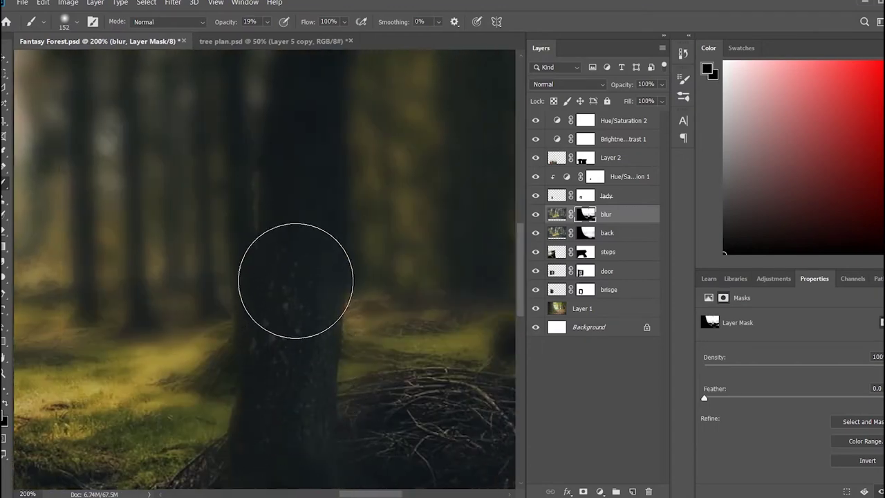
scroll(295, 280, up, 2)
key(bracketleft)
key(bracketleft)
key(bracketleft)
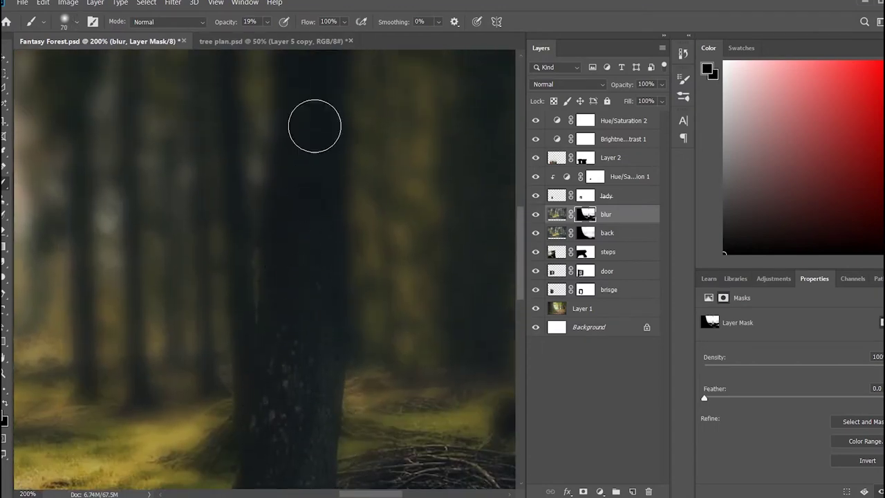
scroll(309, 159, up, 2)
scroll(275, 341, up, 2)
scroll(314, 101, up, 2)
scroll(306, 248, up, 2)
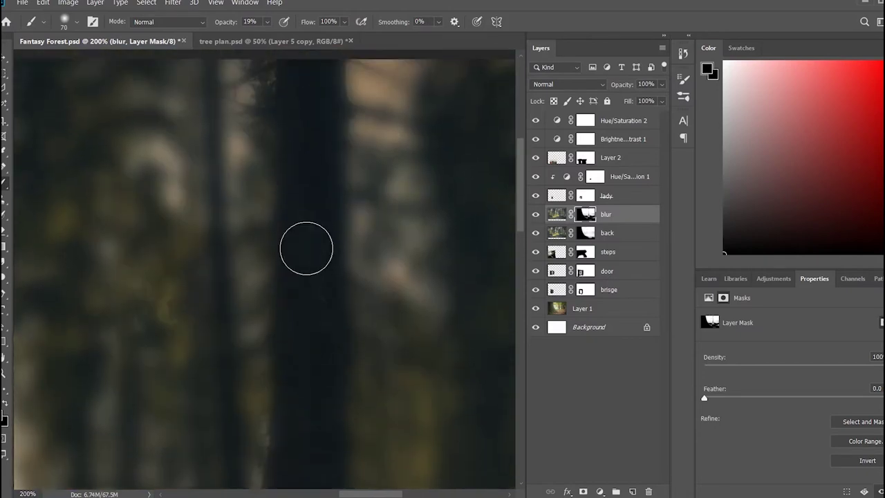
scroll(289, 306, up, 3)
scroll(311, 360, down, 1)
scroll(311, 358, down, 3)
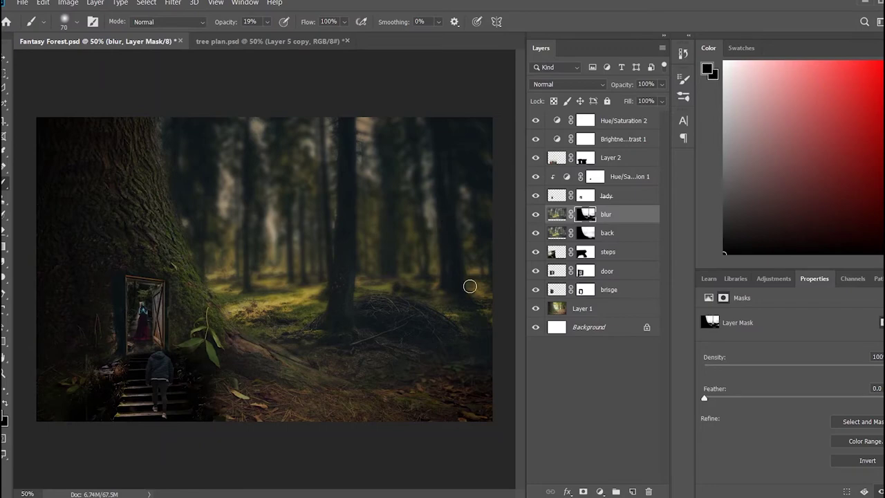
key(bracketright)
key(bracketright)
key(bracketright)
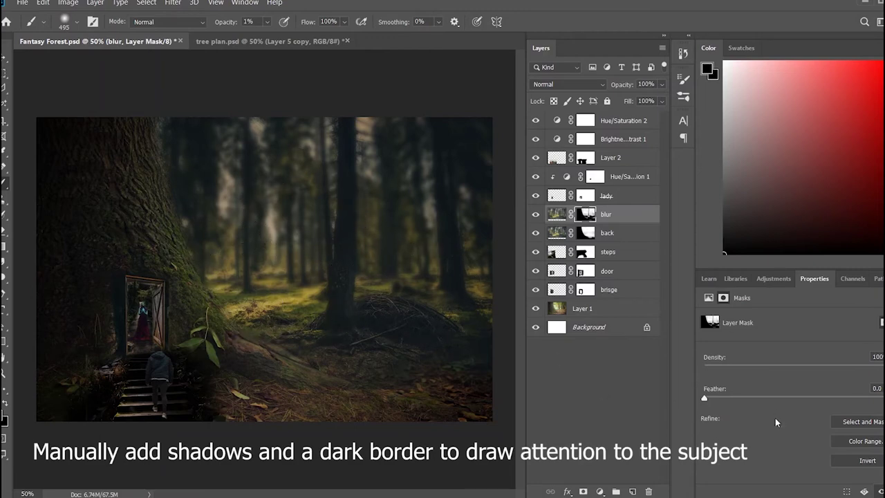
Add Layer 3 and paint black along the bottom and left edges at 26% brush opacity
click(589, 402)
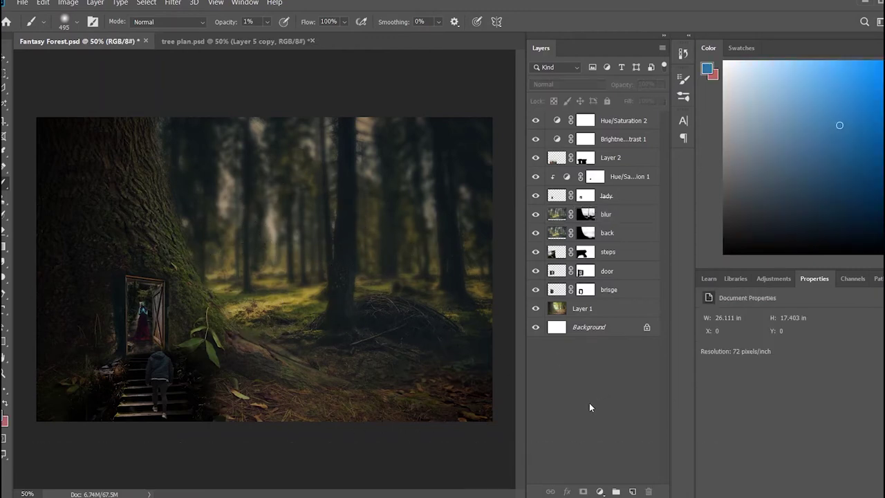
click(631, 490)
drag(791, 255, 724, 254)
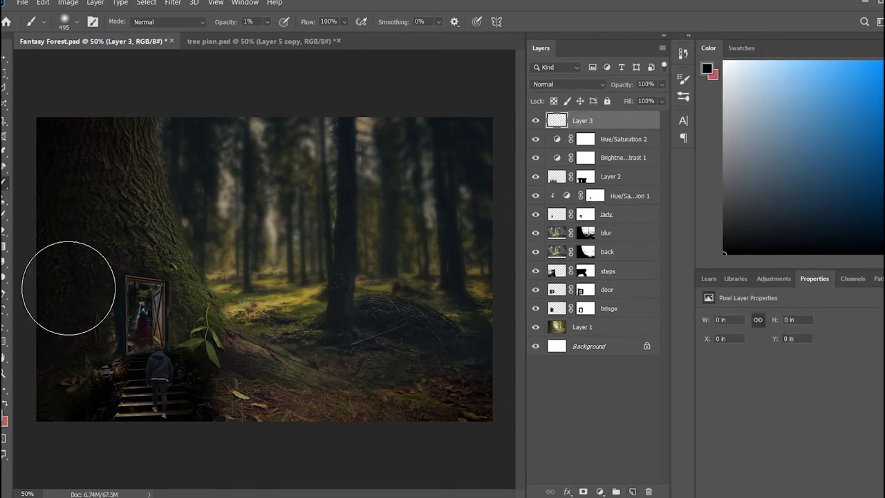
key(ctrl+minus)
key(2)
key(6)
mouse_move(405, 372)
mouse_down()
mouse_move(115, 218)
mouse_move(351, 182)
mouse_move(431, 328)
mouse_move(302, 355)
mouse_up()
Lower brush opacity to 9%, enlarge the brush, and select the blur and back layers
key(0)
key(9)
key(])
key(])
key(])
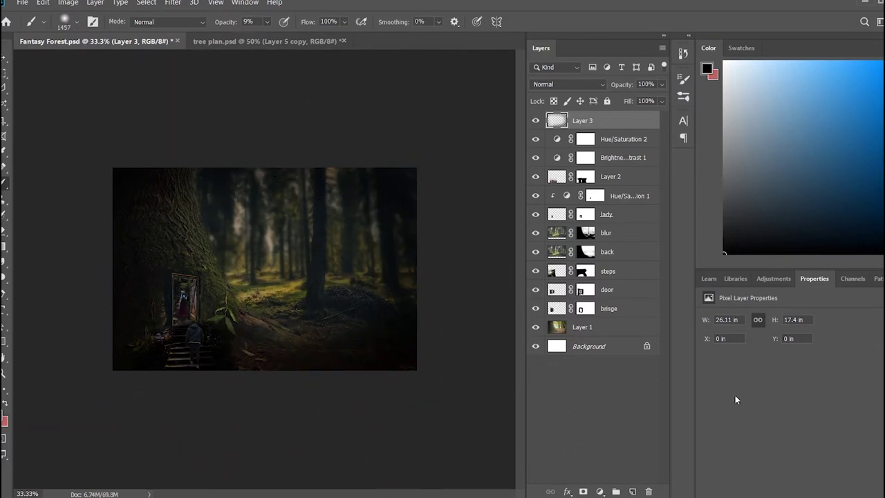
click(622, 233)
shift+click(632, 252)
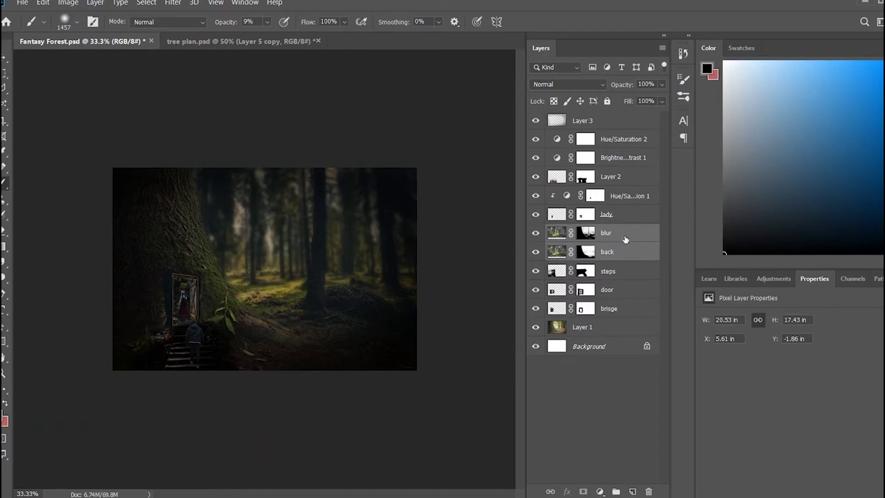
Group the blur and back layers into a group named background
key(ctrl+g)
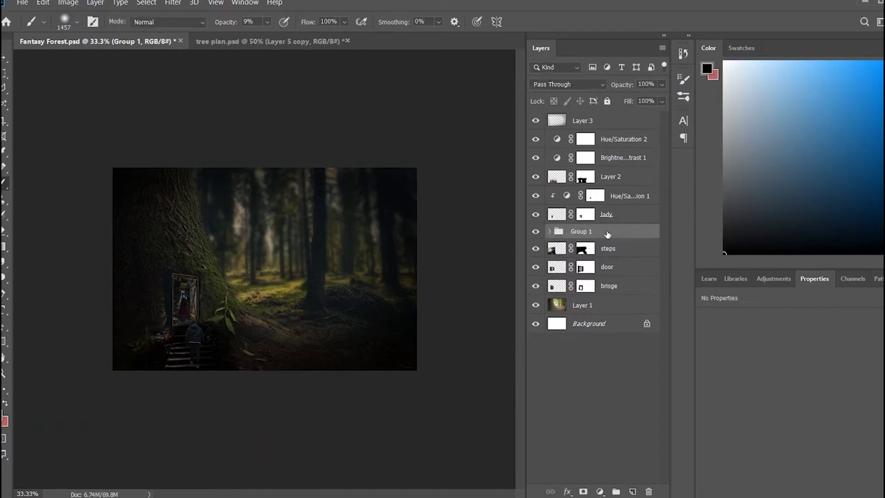
click(763, 279)
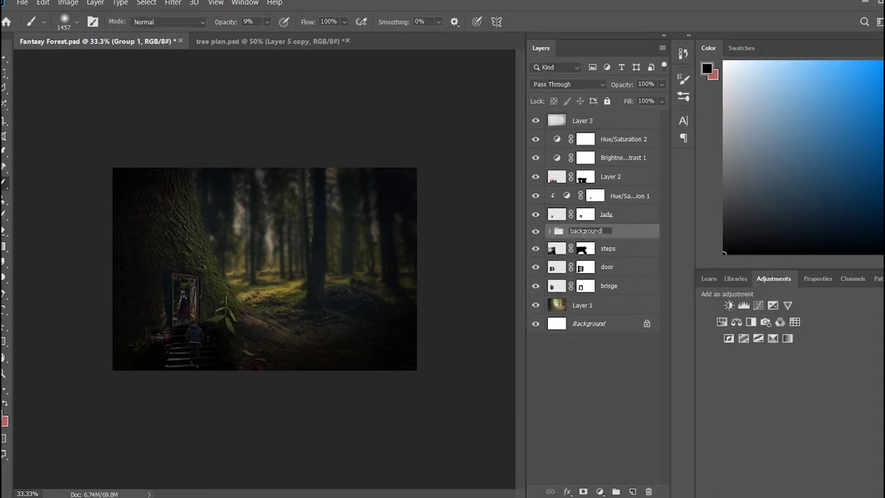
key(Return)
Clip a Hue/Saturation layer to the background group, fully desaturating and darkening it
key(ctrl+u)
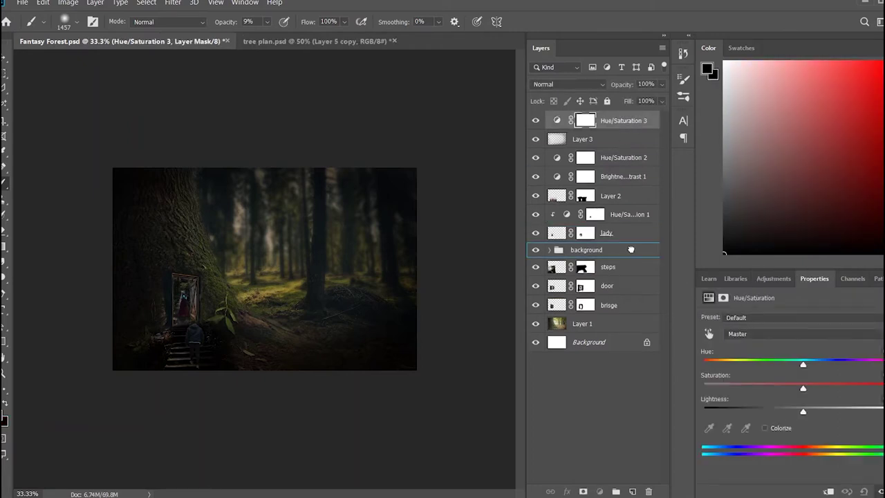
drag(630, 249, 630, 241)
drag(802, 388, 747, 388)
mouse_move(802, 412)
mouse_down()
mouse_move(770, 411)
mouse_move(793, 413)
mouse_up()
alt+click(620, 238)
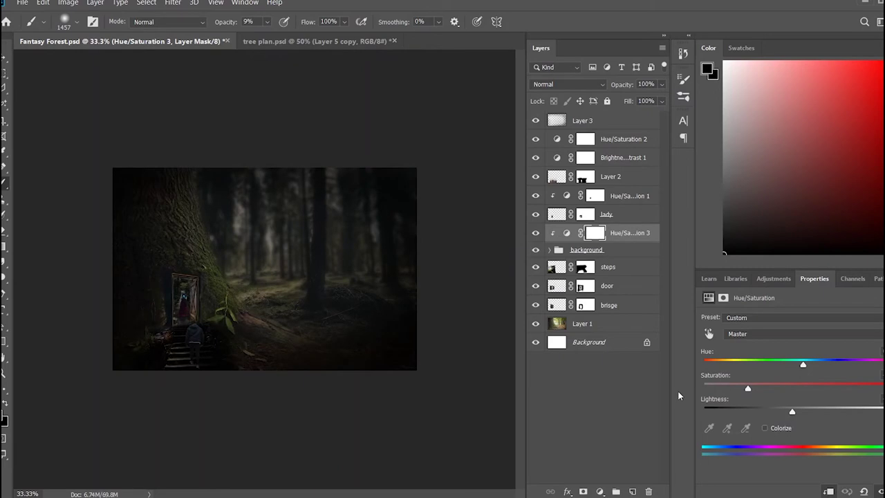
drag(732, 388, 702, 389)
key(ctrl+plus)
click(622, 139)
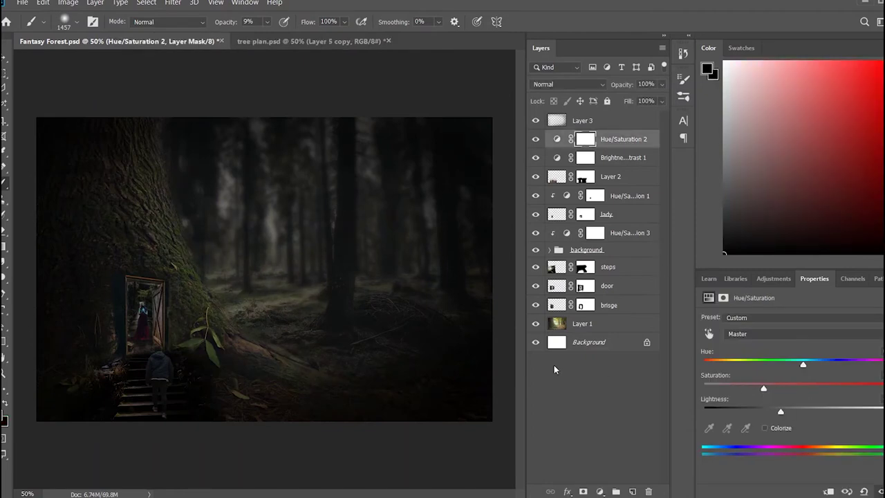
key(v)
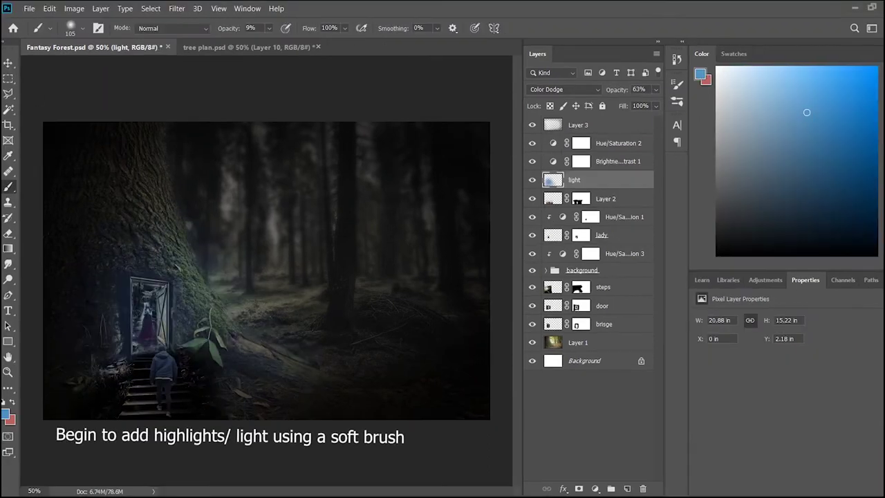
Hide the existing light layer and create a new layer named light
click(532, 181)
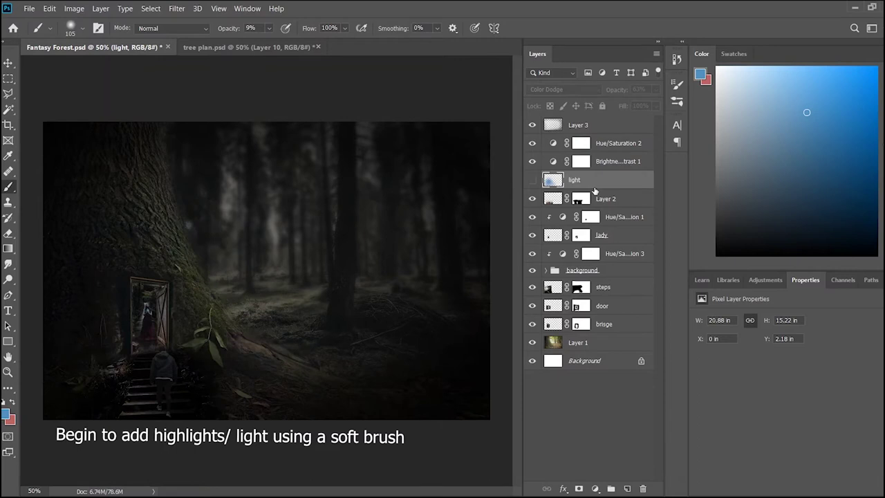
click(626, 489)
double_click(574, 180)
text(light)
key(Return)
Paint soft blue glow by the door, set Color Dodge, and move it above Hue/Saturation 2
mouse_move(151, 325)
mouse_down()
mouse_move(143, 400)
mouse_move(168, 273)
mouse_move(180, 277)
mouse_move(212, 367)
mouse_move(145, 325)
mouse_up()
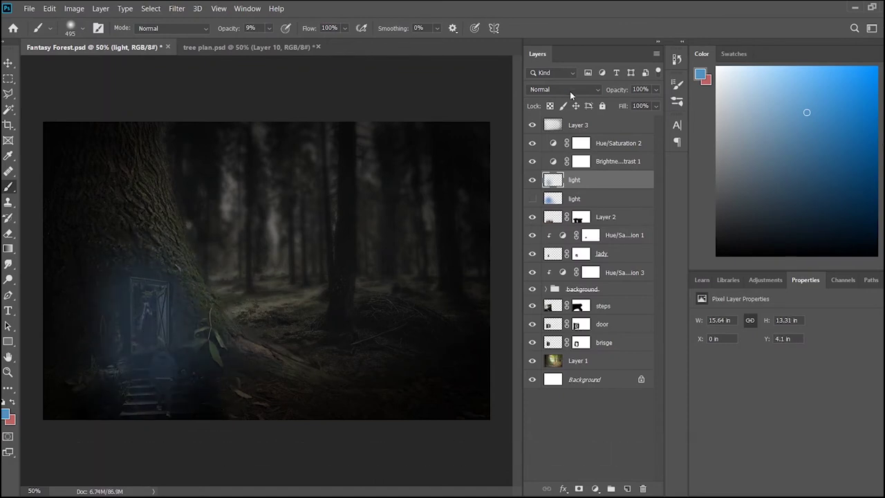
click(563, 89)
key(Down)
key(Down)
key(Down)
key(Up)
key(Up)
key(Up)
key(Up)
key(Up)
key(Down)
key(Down)
key(Down)
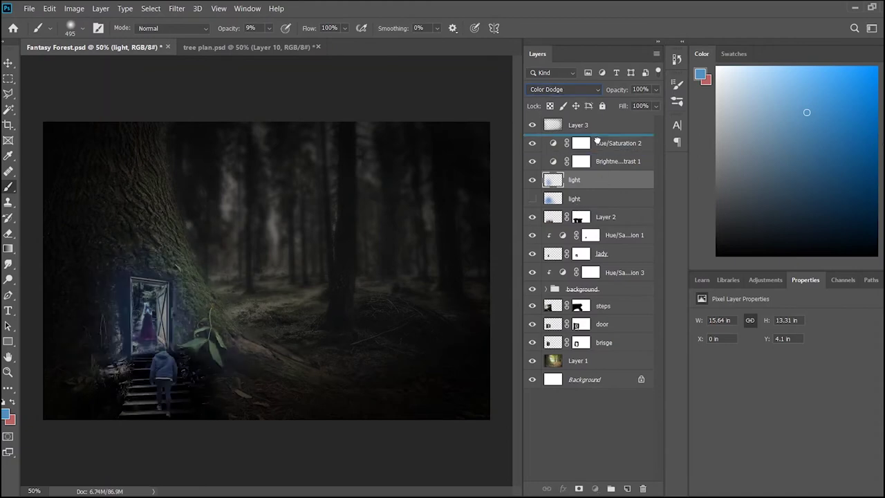
drag(574, 181, 598, 143)
Paint more blue light onto the steps, tree base and forest floor
key(ctrl+plus)
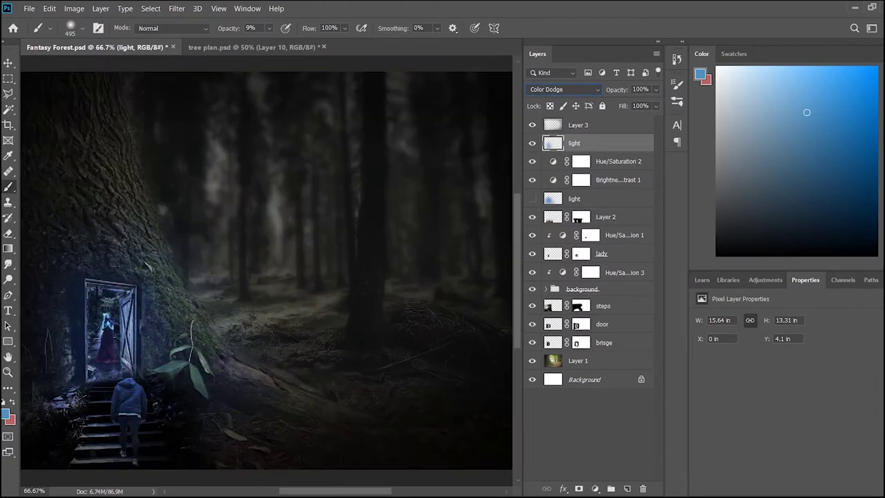
scroll(211, 407, left, 2)
mouse_move(443, 348)
mouse_down()
mouse_move(294, 430)
mouse_move(178, 405)
mouse_move(154, 203)
mouse_move(241, 237)
mouse_up()
drag(358, 491, 400, 491)
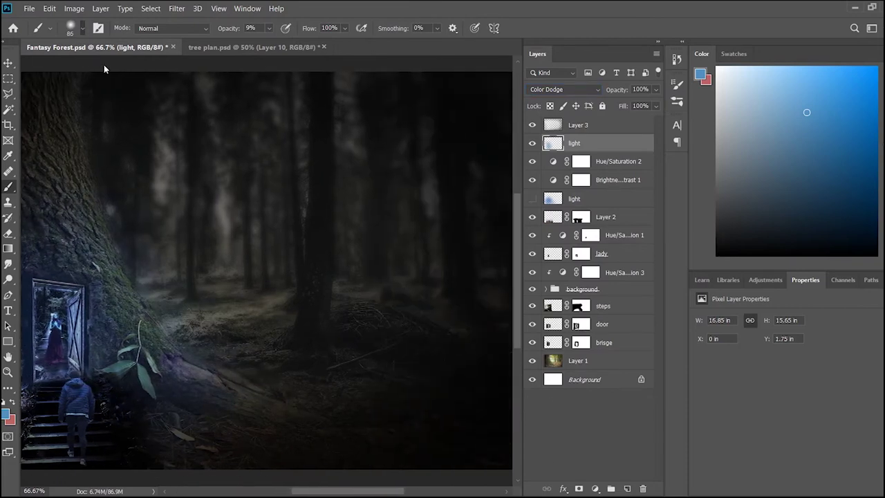
mouse_move(306, 334)
mouse_down()
mouse_move(310, 341)
mouse_move(298, 341)
mouse_move(313, 345)
mouse_up()
drag(373, 492, 403, 492)
drag(359, 306, 349, 304)
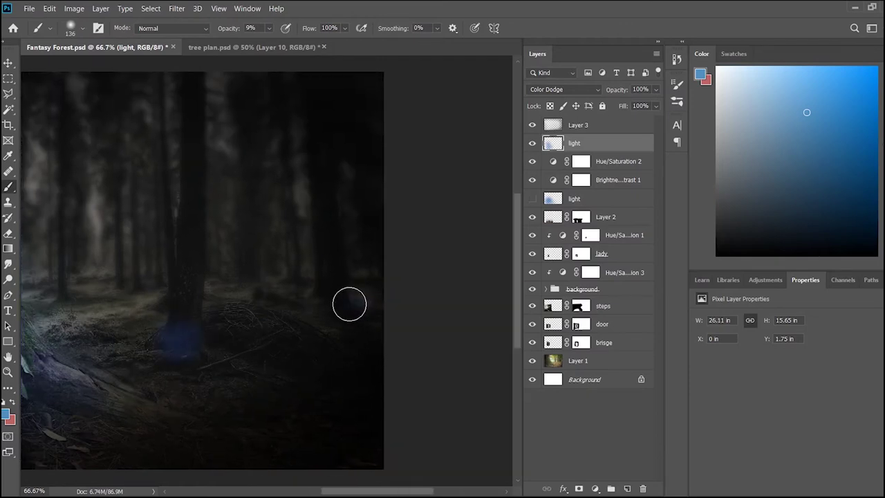
drag(345, 492, 315, 490)
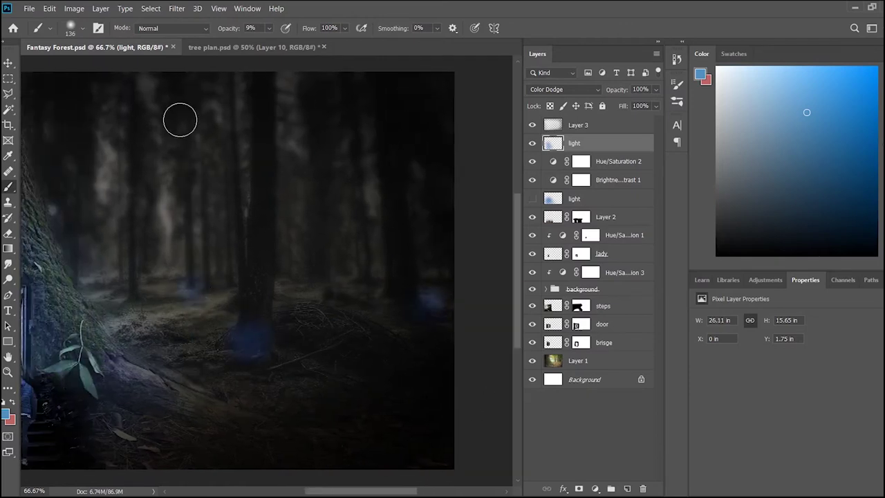
drag(122, 304, 123, 298)
Erase parts of the glow and brush additional blue light onto the forest floor
key(ctrl+minus)
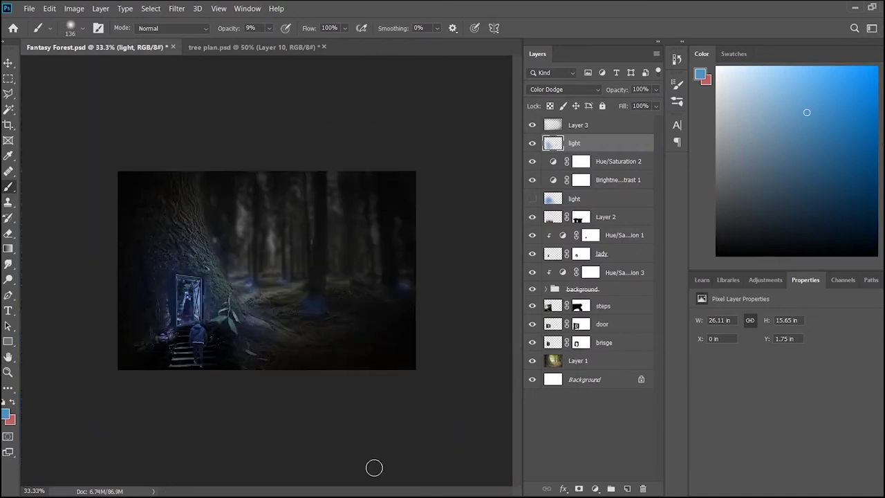
key(e)
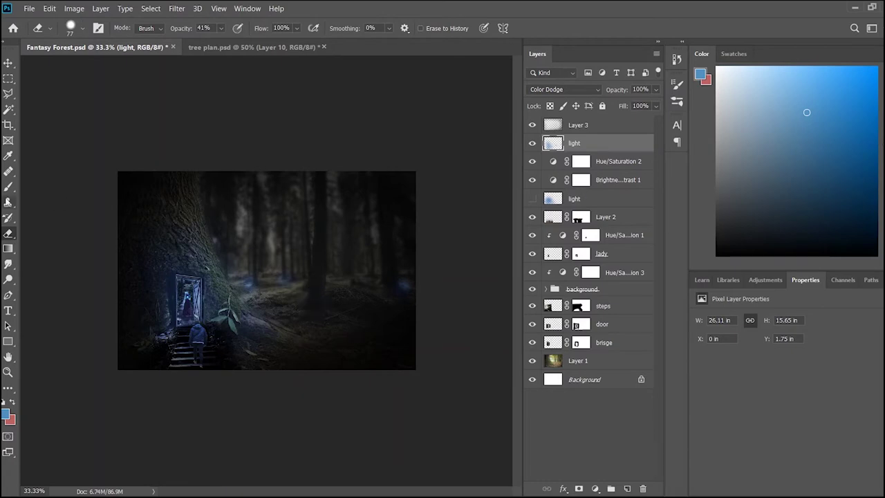
key(b)
key(ctrl+plus)
key(ctrl+plus)
key(ctrl+plus)
scroll(304, 297, right, 5)
mouse_move(291, 374)
mouse_down()
mouse_move(297, 355)
mouse_move(284, 369)
mouse_move(207, 249)
mouse_up()
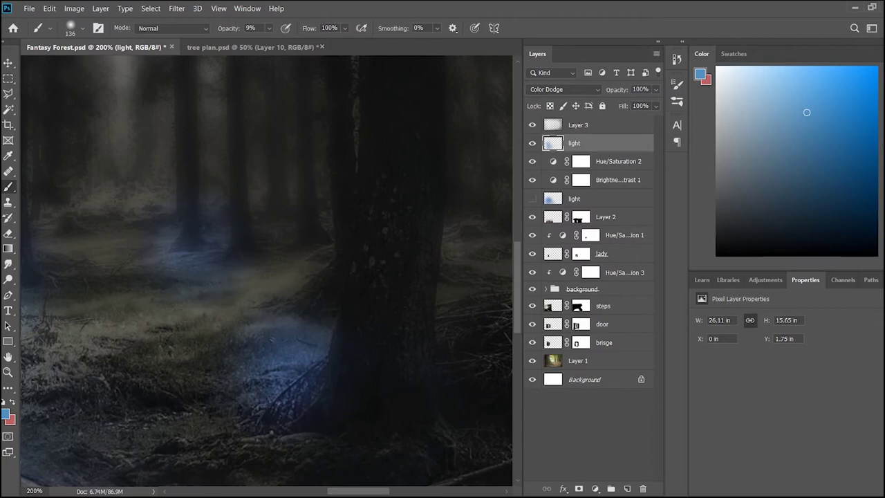
scroll(415, 442, down, 5)
scroll(444, 287, left, 5)
scroll(286, 283, up, 5)
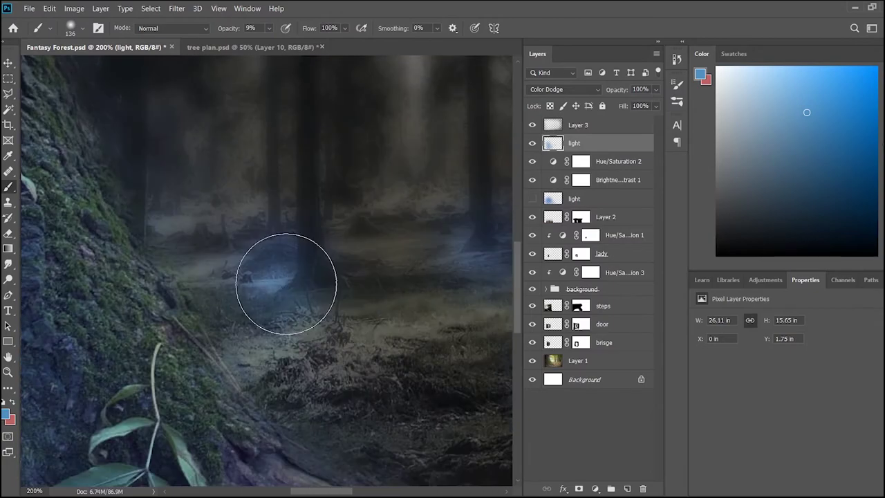
key(ctrl+minus)
key(ctrl+minus)
key(ctrl+minus)
key(ctrl+plus)
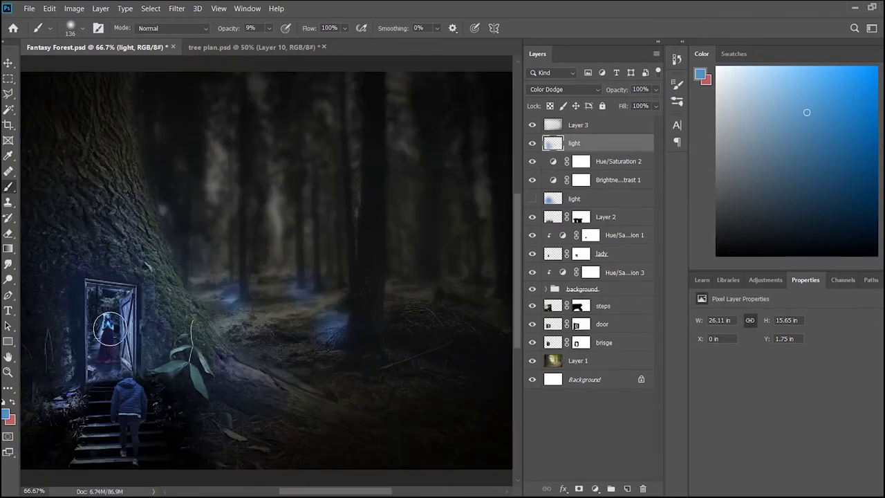
key(ctrl+shift+alt+n)
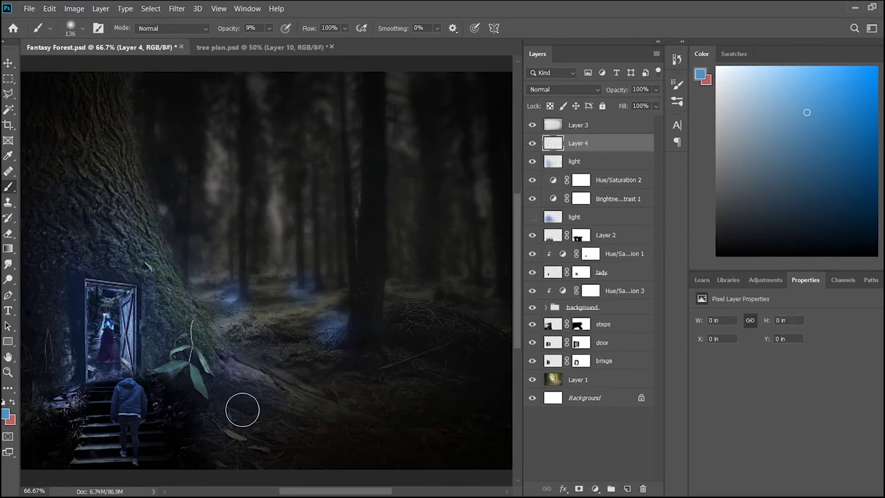
Paint soft white glow dabs inside the doorway on Layer 4
drag(103, 325, 98, 343)
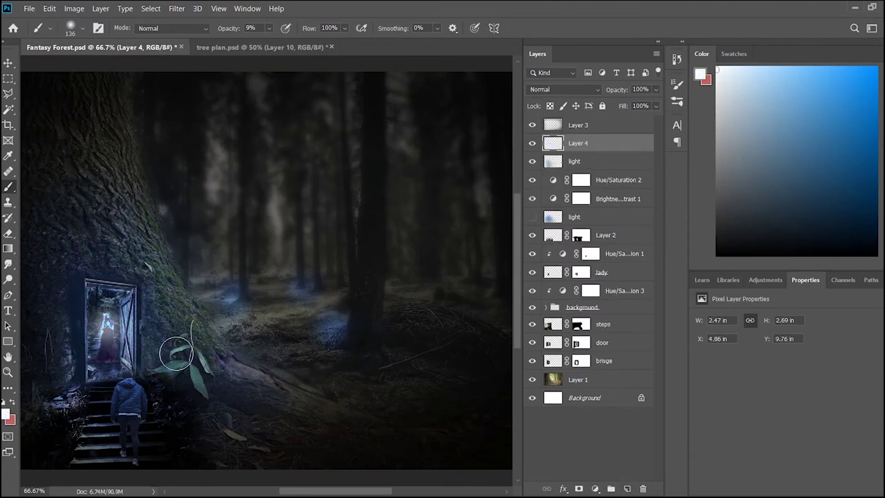
scroll(563, 89, down, 9)
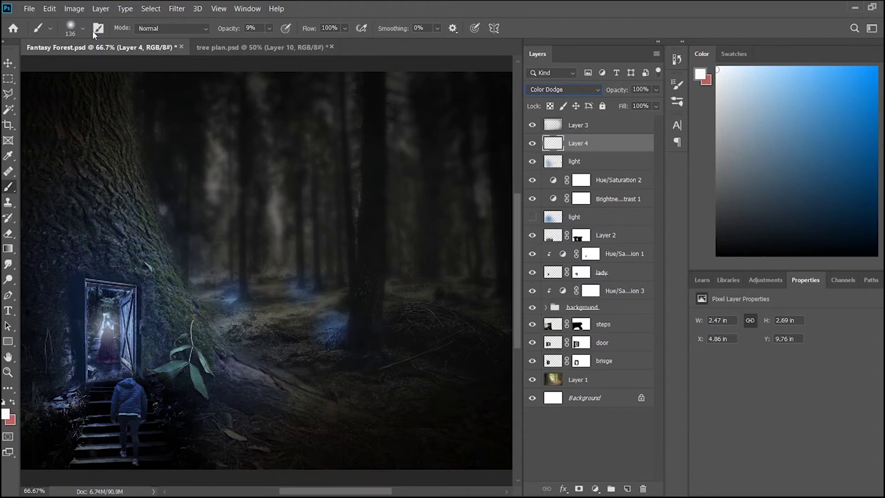
click(107, 326)
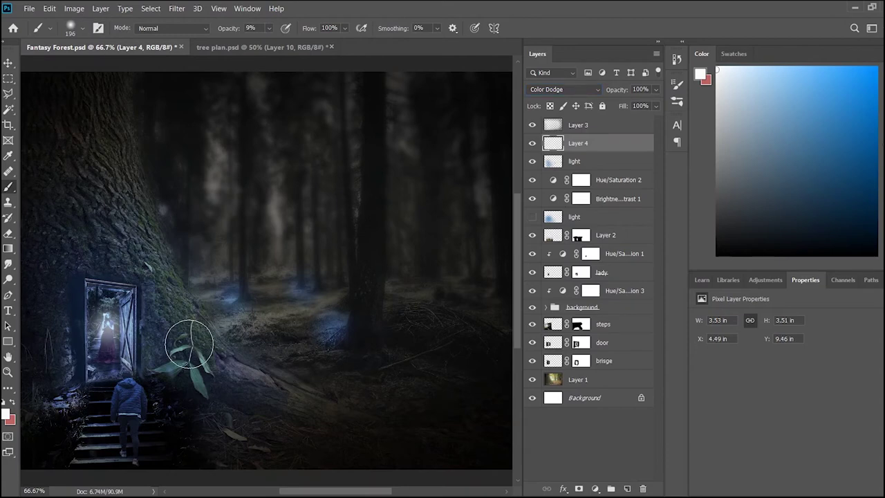
scroll(188, 344, up, 1)
scroll(197, 337, down, 2)
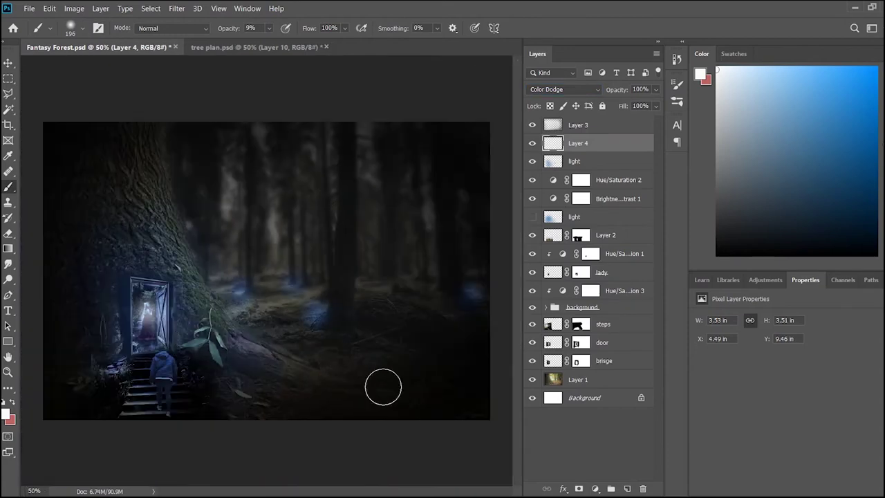
scroll(306, 316, up, 1)
scroll(306, 316, up, 1)
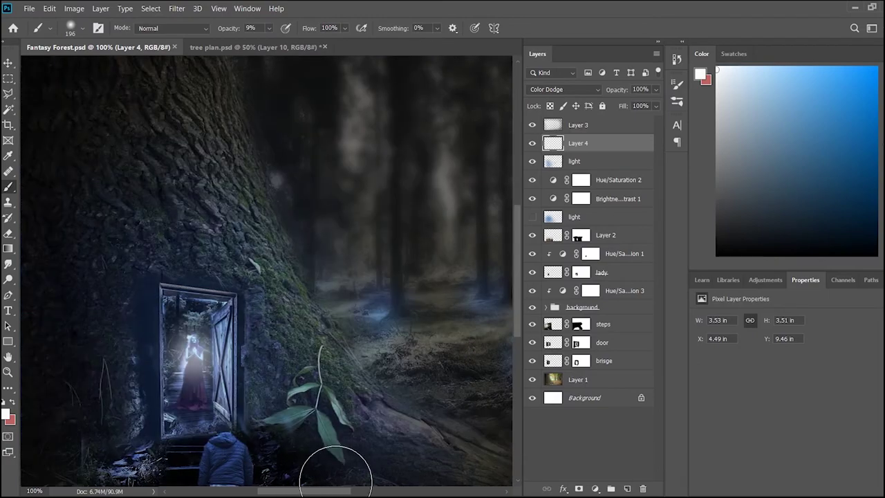
scroll(330, 456, down, 2)
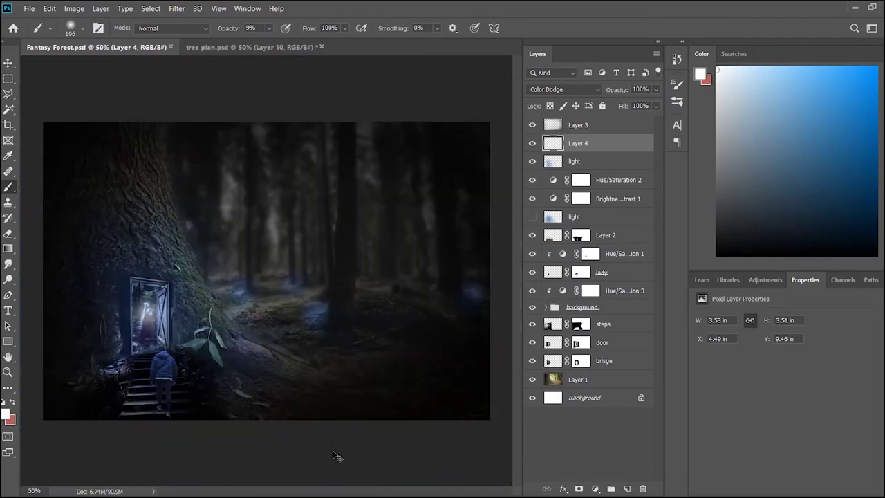
scroll(335, 456, up, 1)
scroll(375, 415, up, 2)
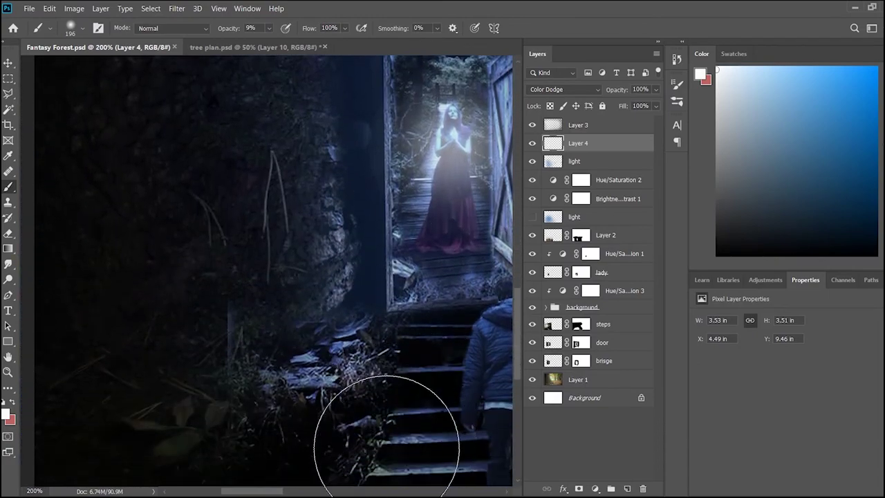
Bring the man on the stairs into view and select Layer 3 with the Move tool
drag(404, 432, 177, 349)
key(v)
click(293, 328)
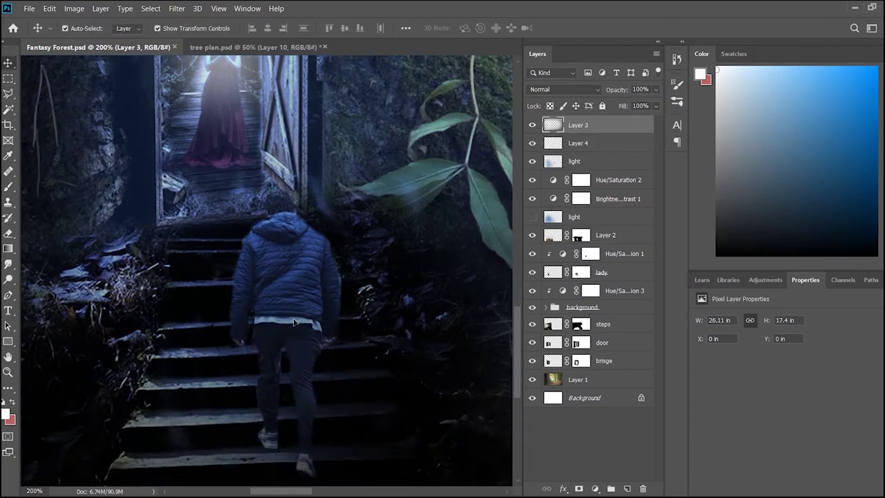
Duplicate the man's Layer 2 and name the copy 'guy highlight'
scroll(393, 336, down, 1)
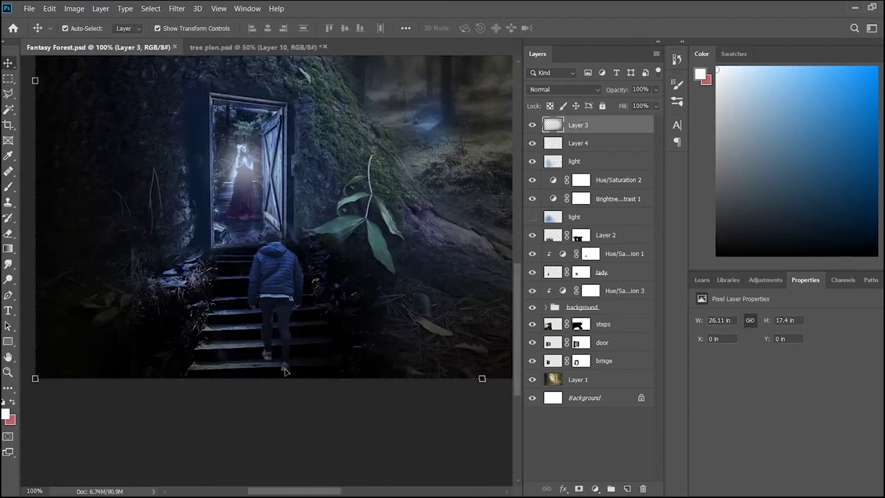
click(359, 436)
click(299, 272)
click(632, 238)
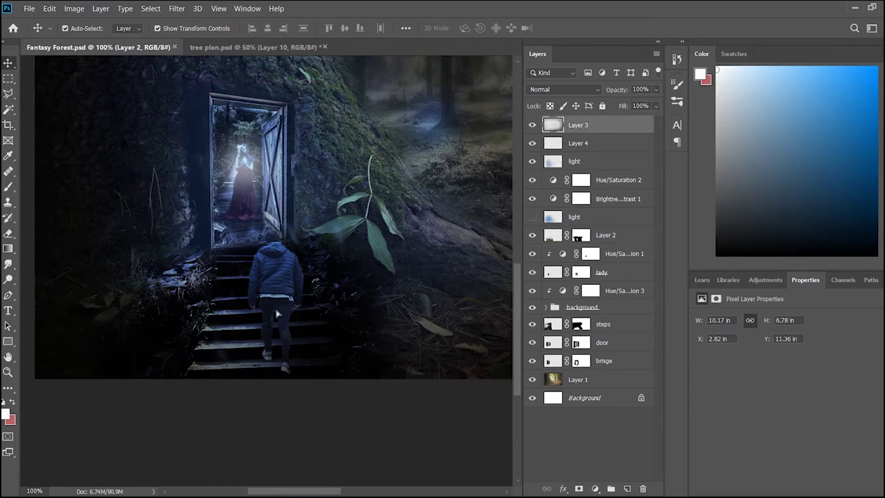
click(635, 239)
key(ctrl+j)
double_click(605, 235)
text(guy highlight)
key(Return)
Colorize the clipped Hue/Saturation 4 with Hue 188, Saturation 36, Lightness +25
alt+click(607, 244)
drag(795, 364, 795, 364)
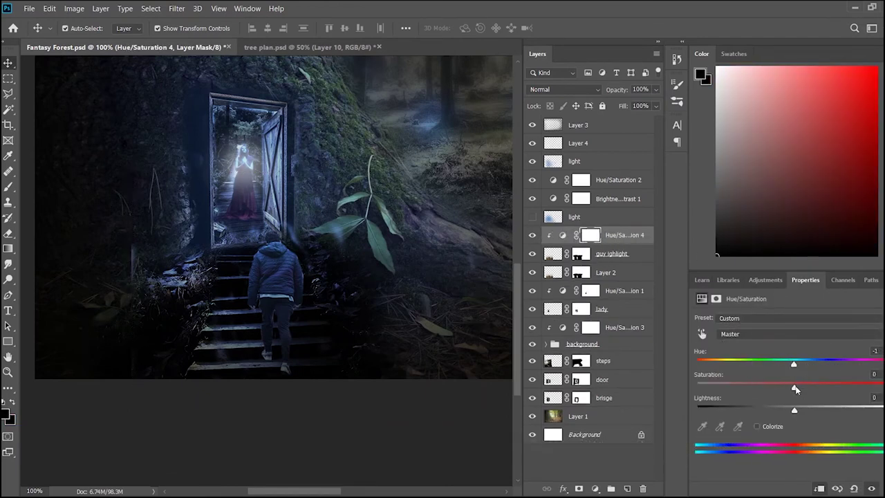
drag(833, 387, 884, 384)
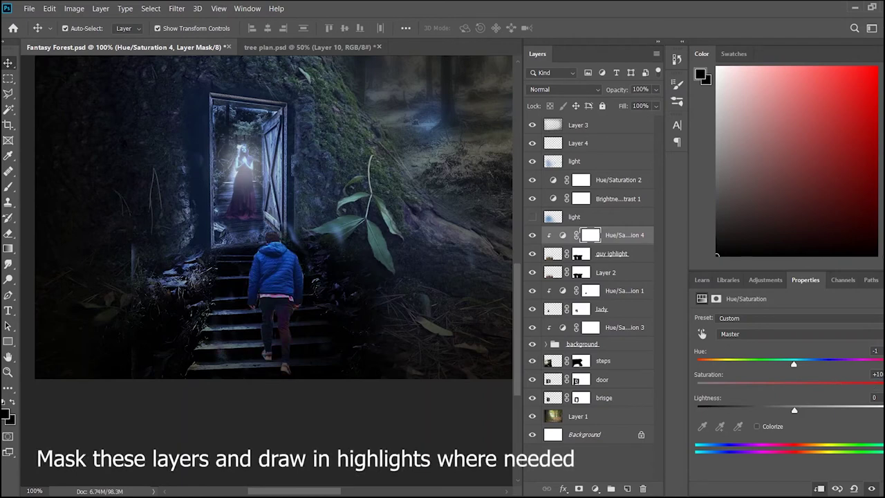
click(756, 426)
drag(808, 364, 795, 365)
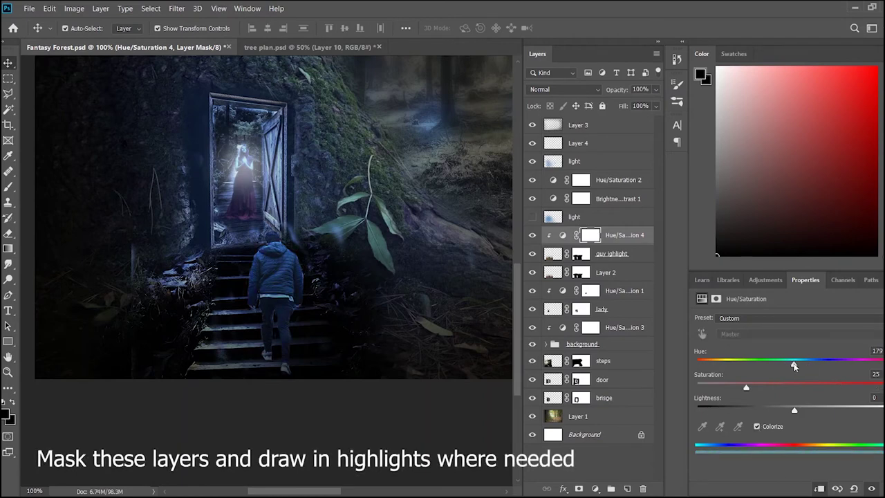
drag(794, 410, 818, 409)
drag(746, 387, 768, 388)
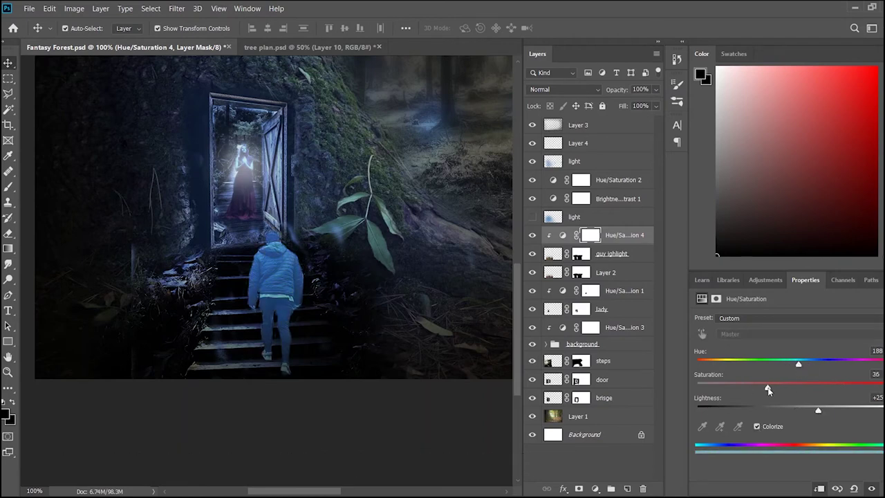
click(578, 489)
key(ctrl+z)
Invert the Hue/Saturation 4 mask and set up a smaller brush painting white
key(b)
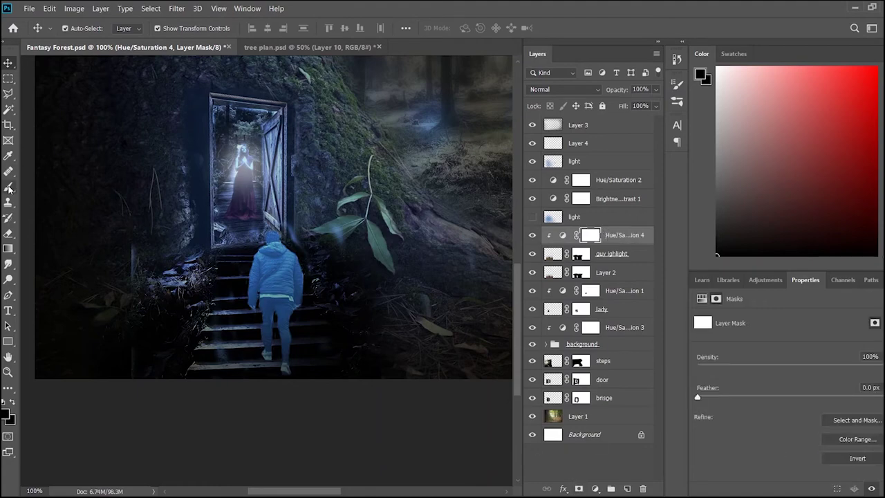
scroll(284, 284, up, 2)
scroll(307, 267, up, 2)
key(ctrl+i)
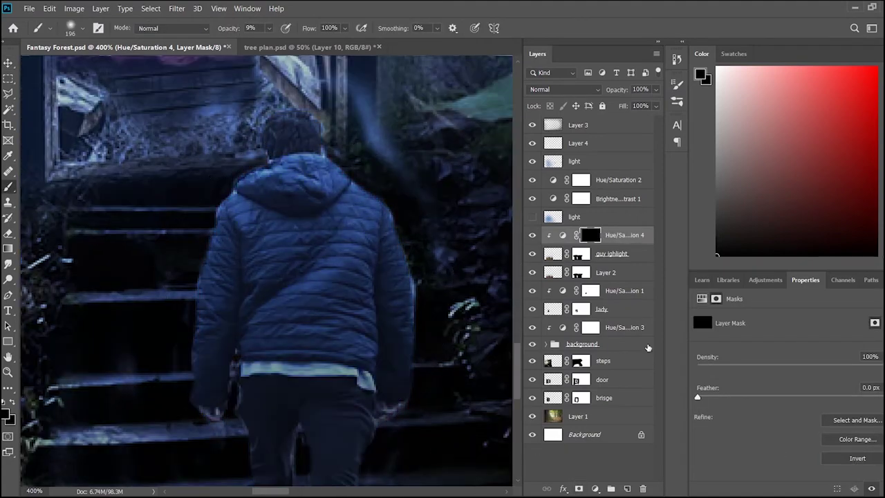
key(bracketleft)
key(bracketleft)
key(bracketleft)
key(x)
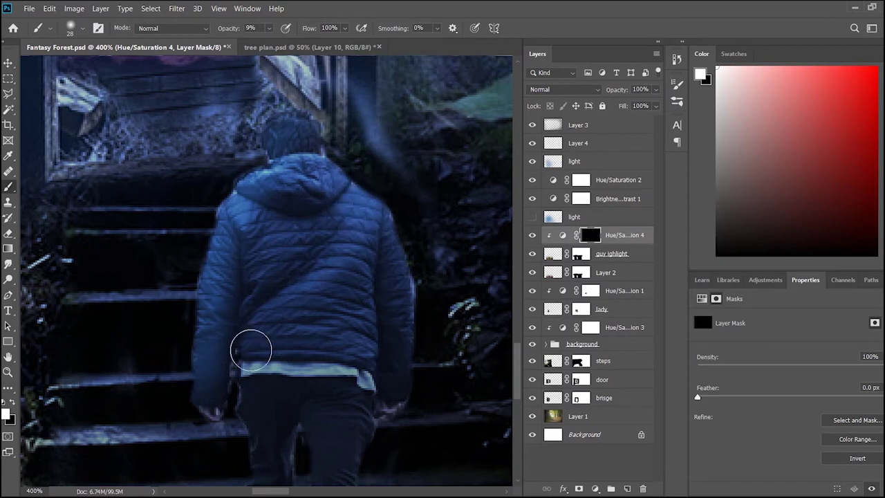
Paint white along the man's legs and jacket edges to reveal subtle blue rim highlights
scroll(266, 387, down, 3)
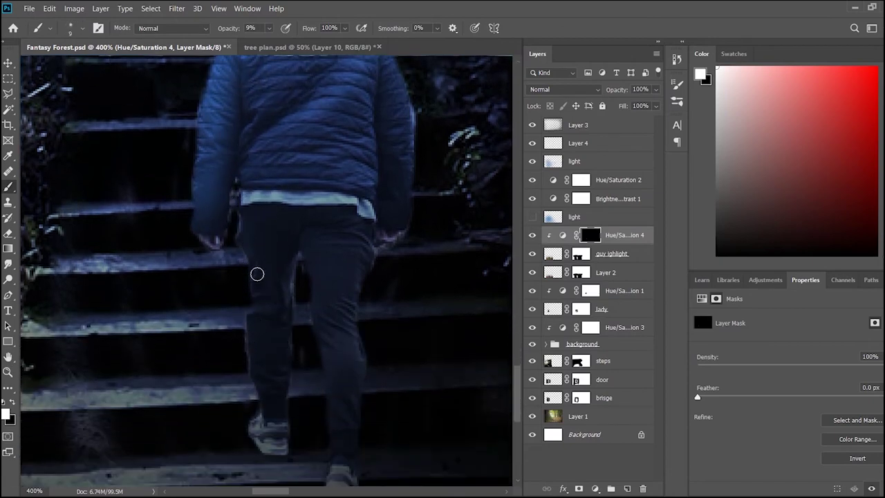
drag(243, 232, 251, 339)
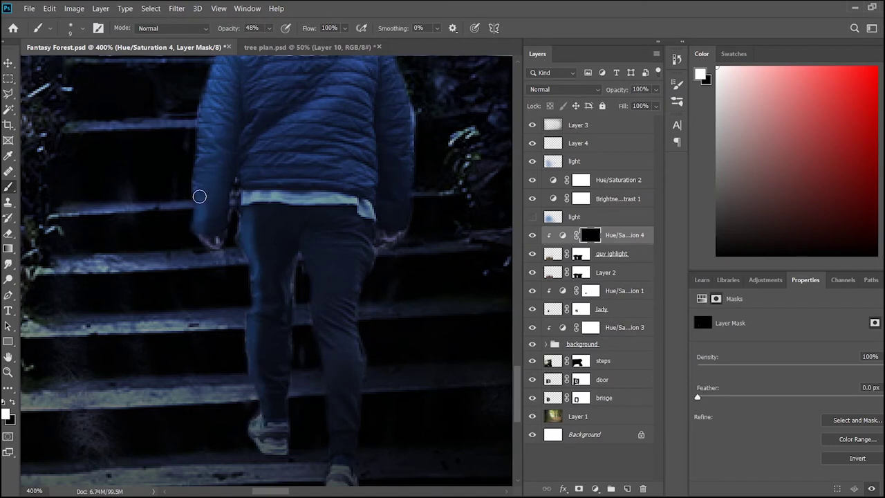
scroll(197, 233, up, 1)
scroll(205, 152, up, 1)
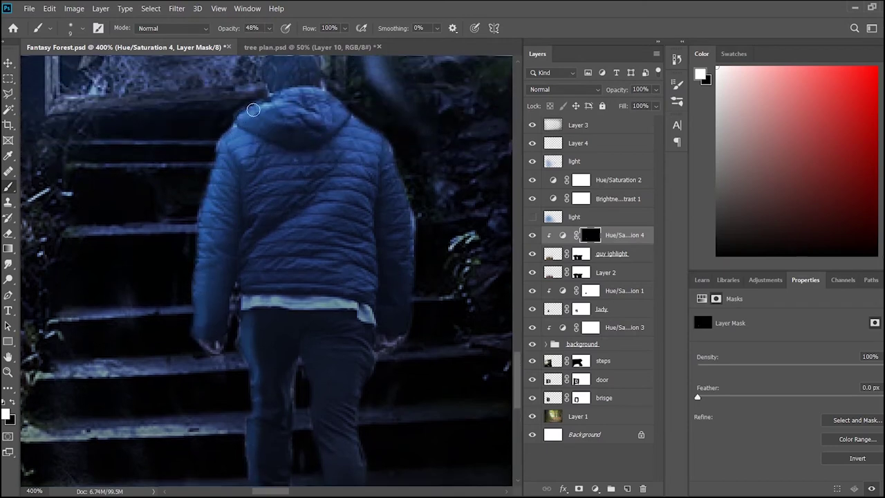
scroll(246, 113, up, 1)
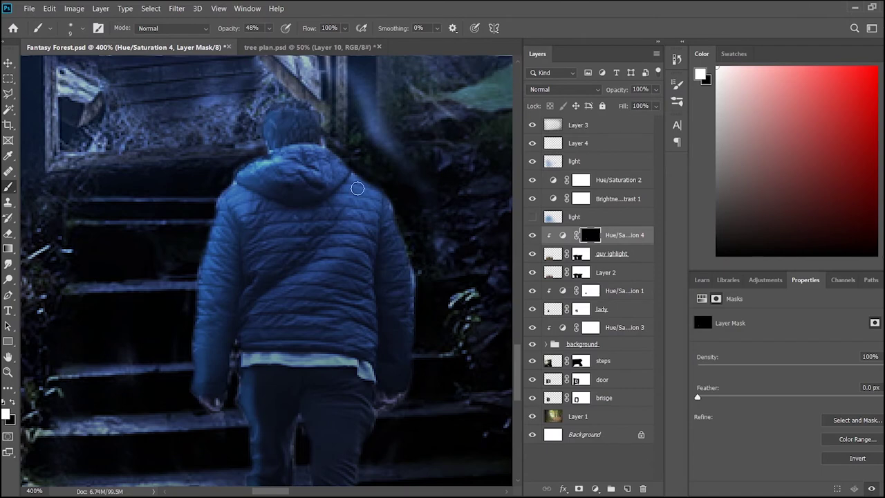
key(ctrl+minus)
key(ctrl+minus)
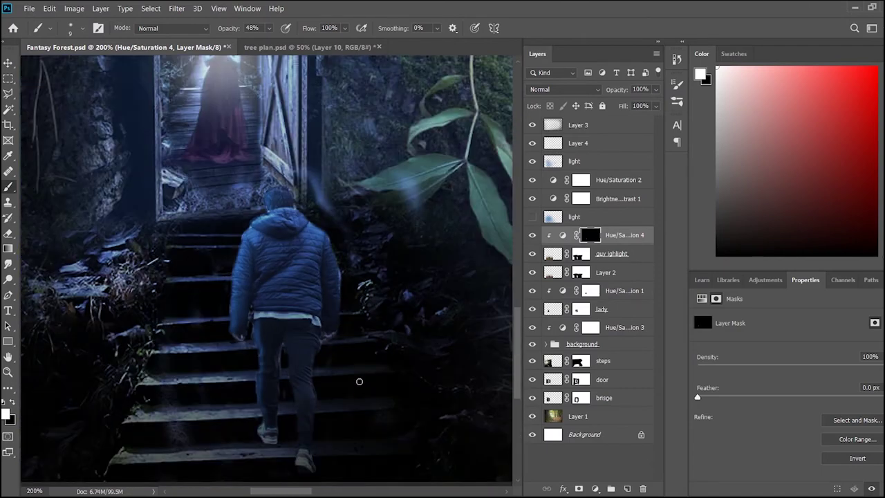
scroll(345, 352, up, 1)
scroll(311, 273, up, 1)
scroll(304, 242, up, 1)
key(v)
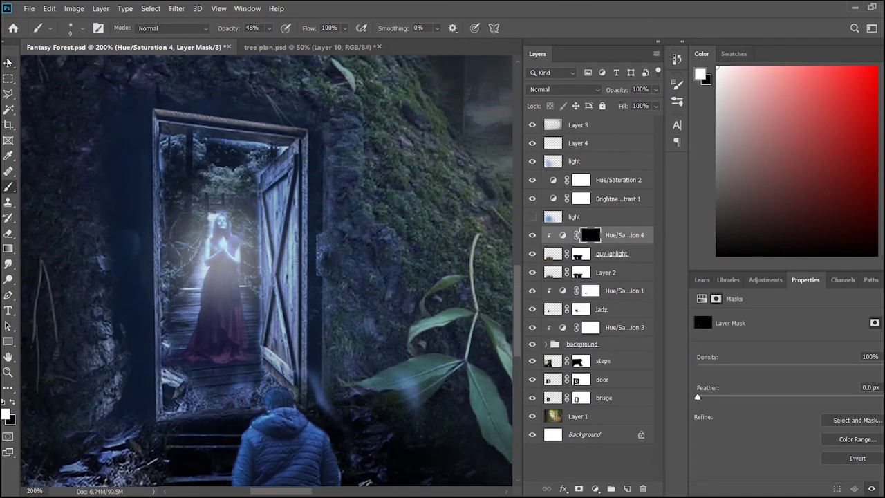
click(299, 210)
Duplicate the door layer and name the copy 'door highlight'
click(620, 373)
key(ctrl+j)
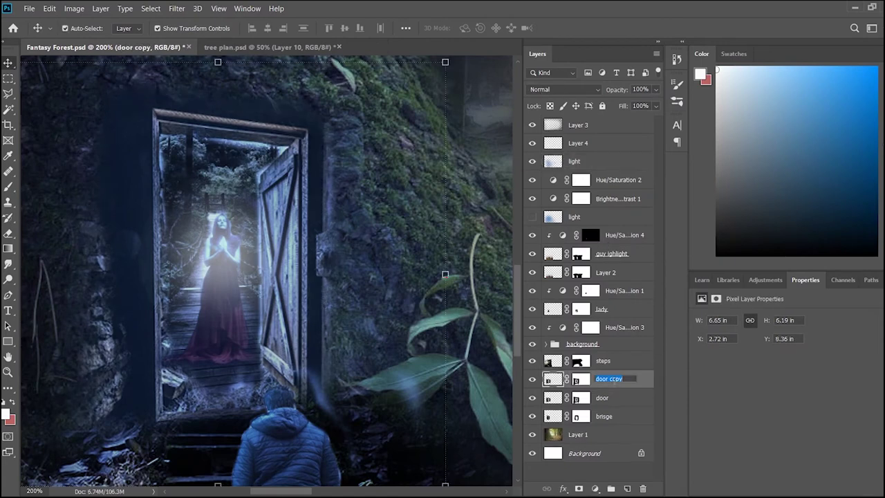
text(ight)
key(Return)
click(765, 279)
Clip a Hue/Saturation layer colorized to Hue 207, Saturation 56, Lightness +21
click(715, 330)
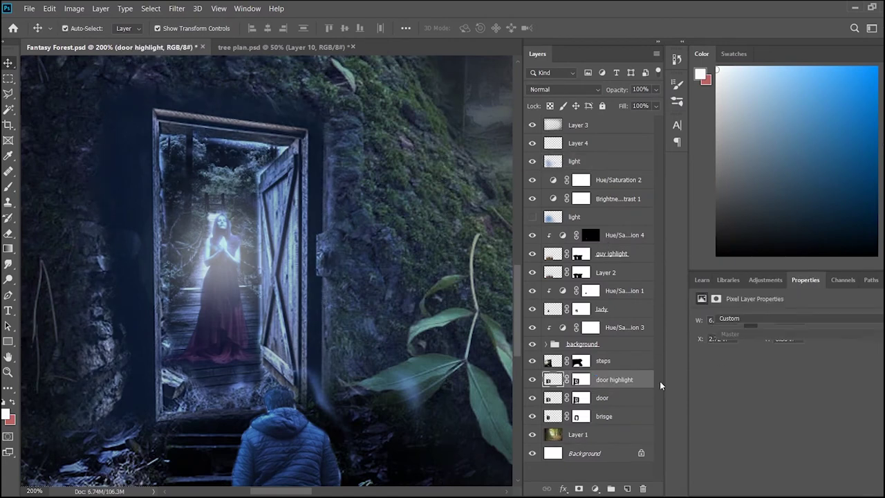
alt+click(617, 389)
click(763, 428)
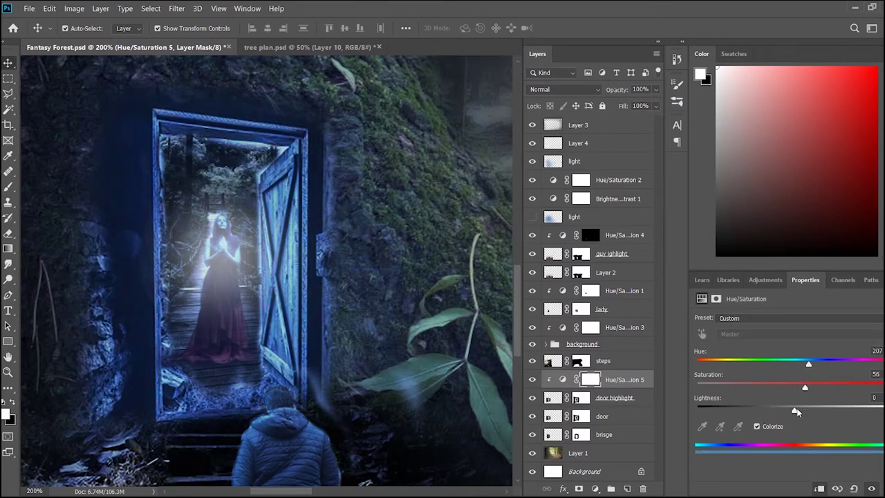
drag(795, 410, 816, 409)
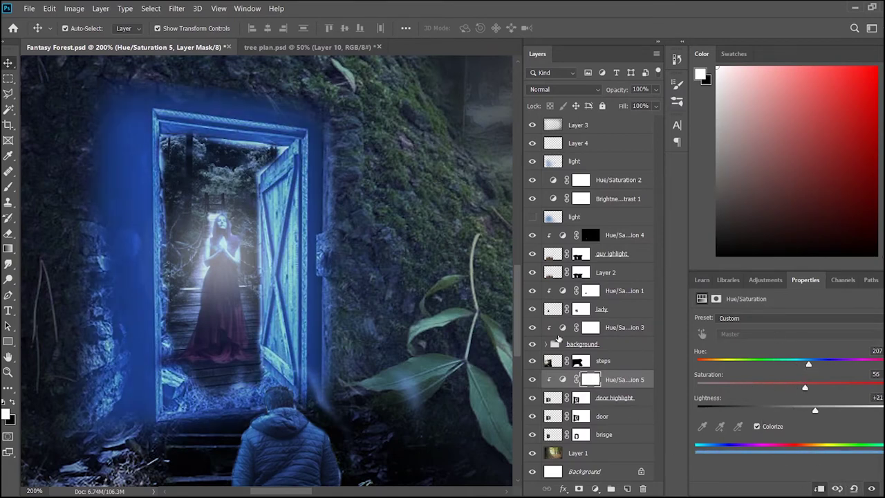
Invert the adjustment's mask and paint white on the door panel edges to restore the glow
click(589, 379)
key(ctrl+i)
key(b)
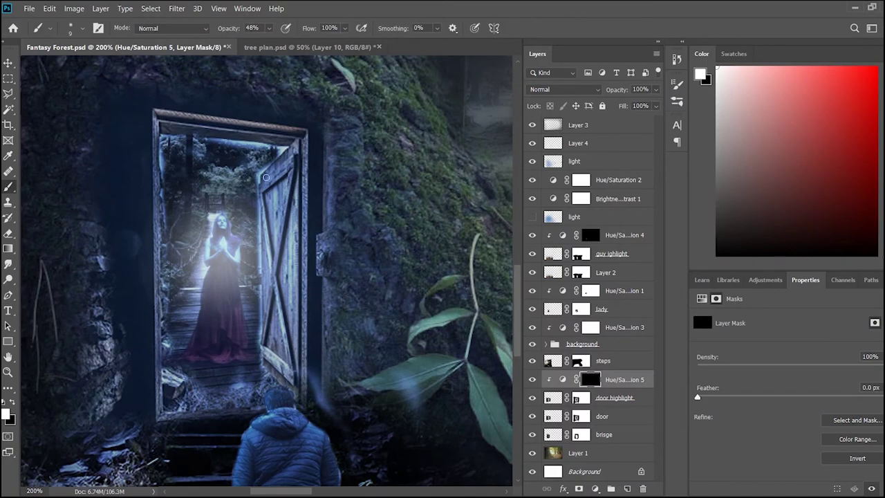
drag(264, 187, 282, 263)
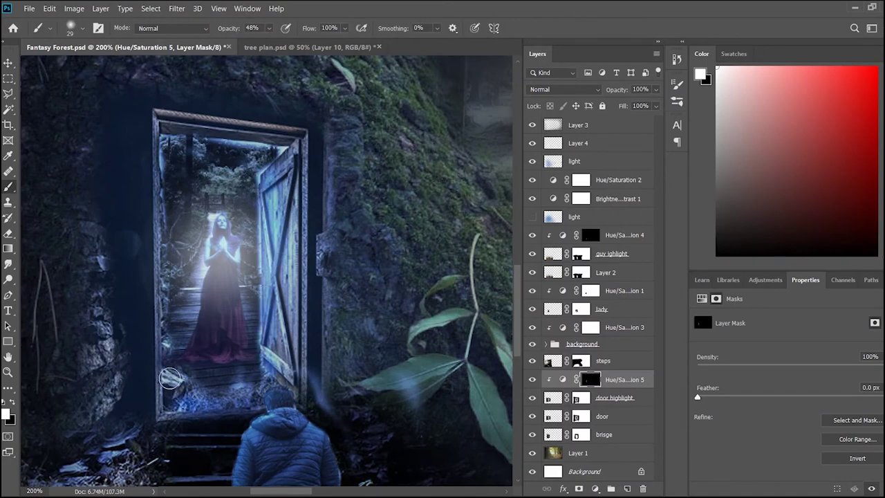
key(ctrl+plus)
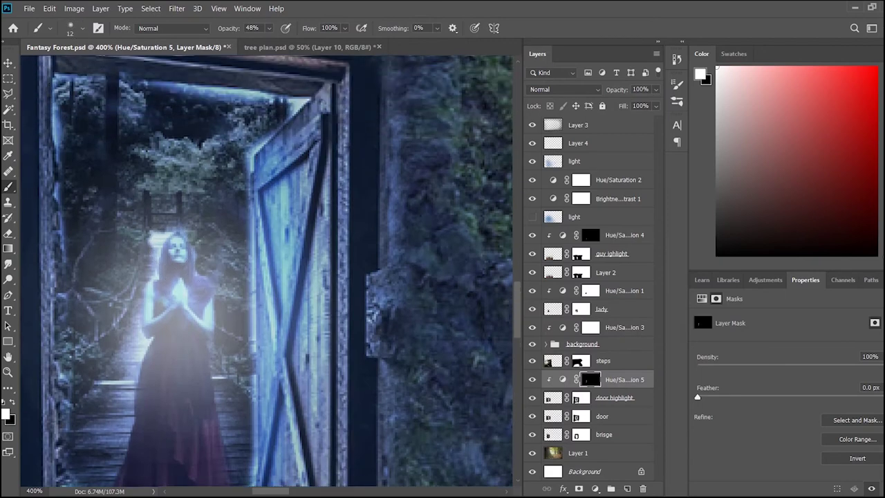
scroll(271, 271, up, 1)
scroll(47, 238, down, 2)
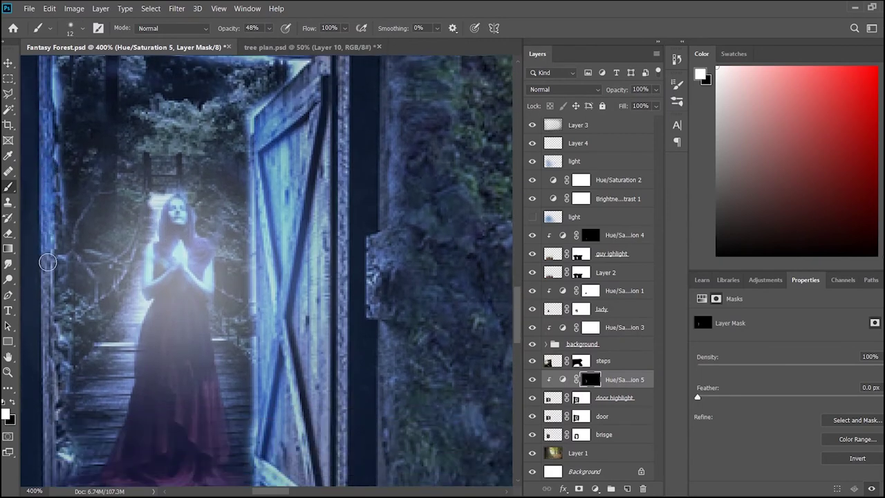
scroll(47, 237, down, 2)
scroll(44, 262, down, 2)
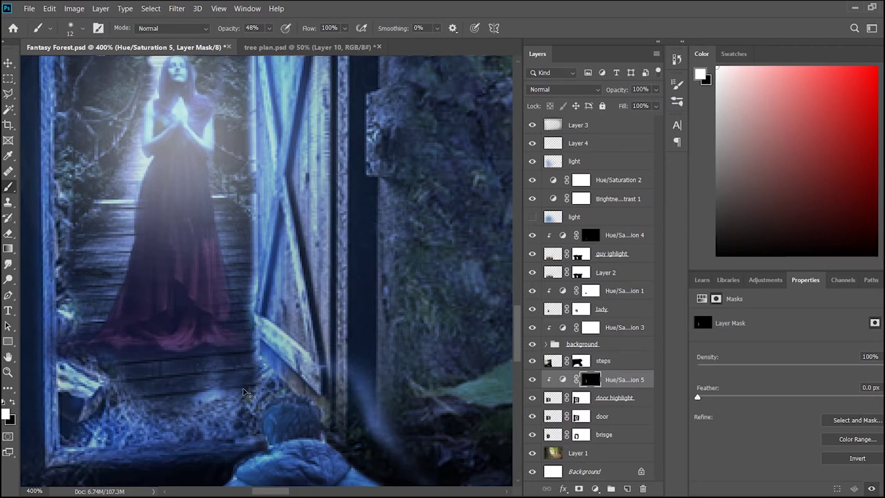
key(ctrl+1)
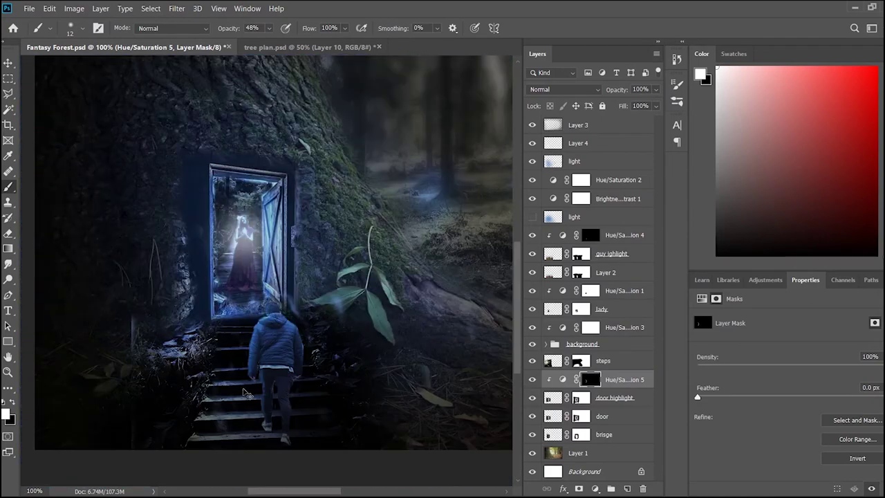
key(ctrl+plus)
click(628, 311)
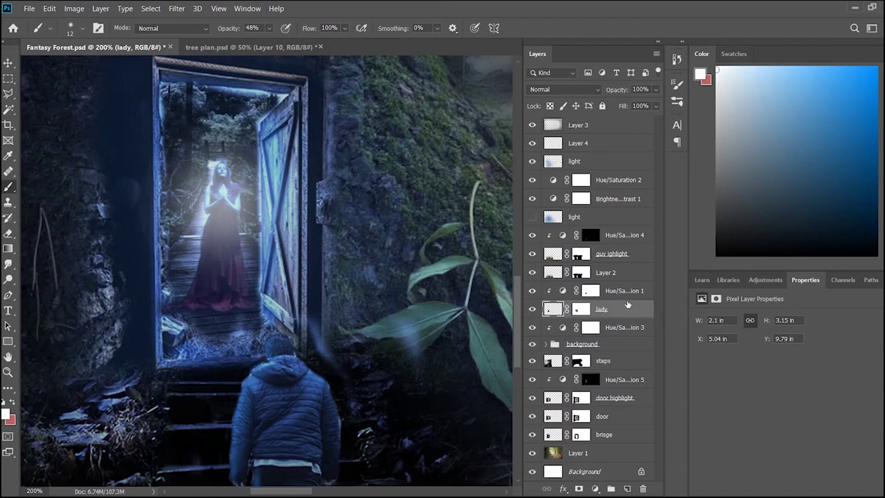
Duplicate the lady layer above Hue/Saturation 1 and name it 'lady highlight'
key(ctrl+j)
drag(631, 309, 626, 289)
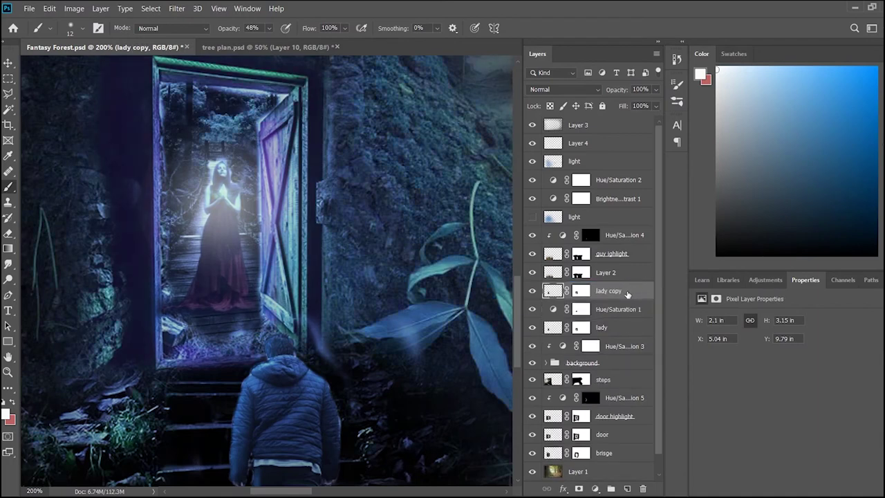
double_click(619, 291)
text(lady highlight)
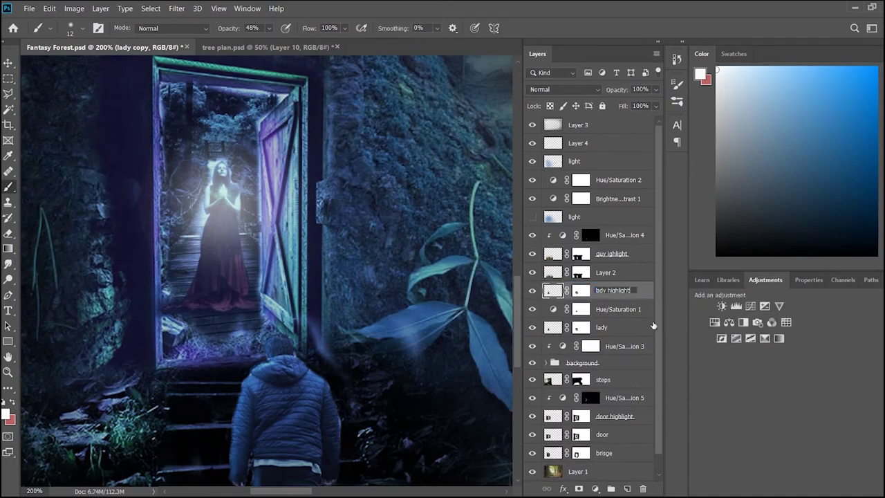
Add a clipped, colorized Hue/Saturation at blue Hue 213, Saturation 75, Lightness +20
click(715, 322)
alt+click(564, 299)
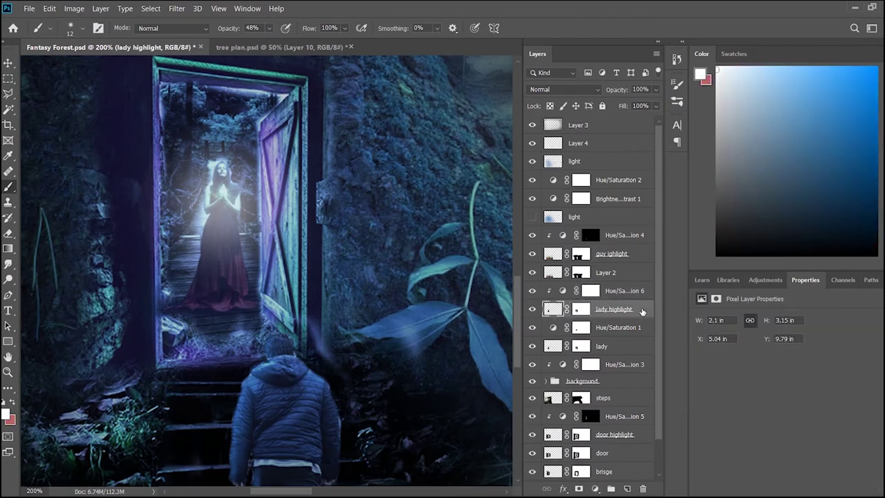
click(756, 426)
drag(795, 364, 812, 364)
drag(749, 388, 842, 388)
drag(794, 411, 813, 411)
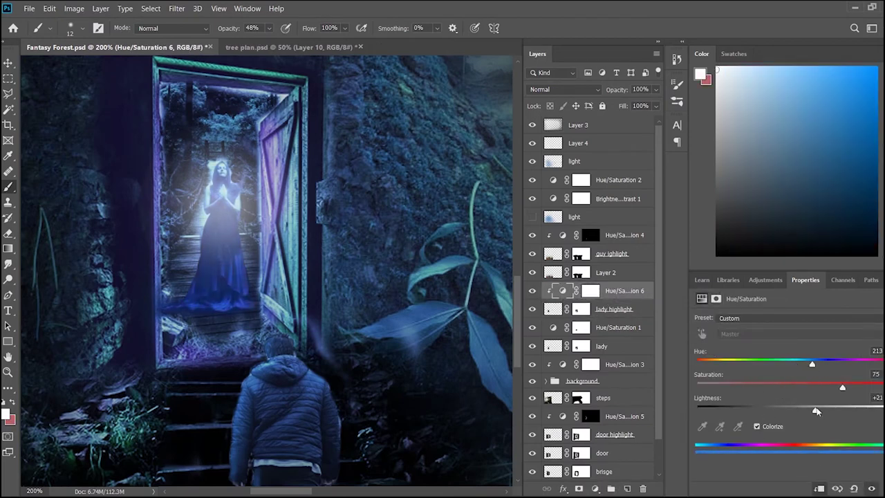
Invert the tint mask and softly paint the glow back over the lady's upper body at 15% opacity
key(ctrl+backslash)
key(ctrl+i)
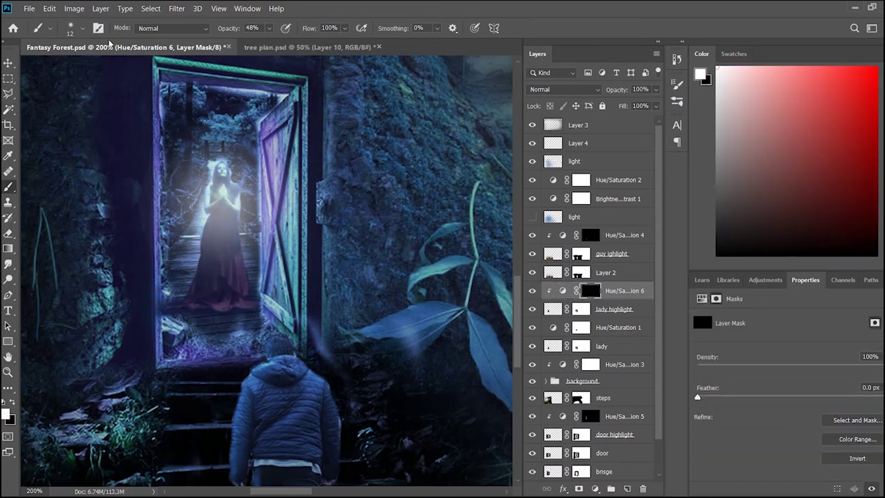
drag(221, 235, 229, 256)
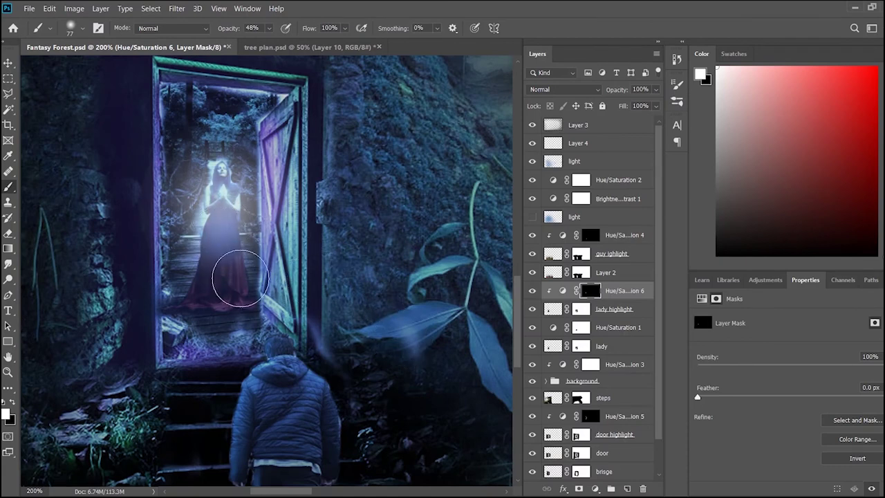
key(bracketright)
key(bracketright)
key(bracketright)
key(1)
key(5)
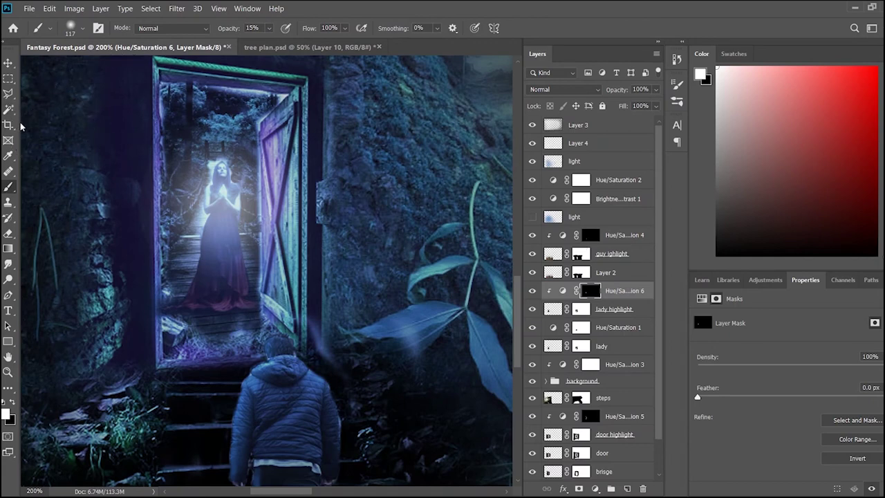
key(x)
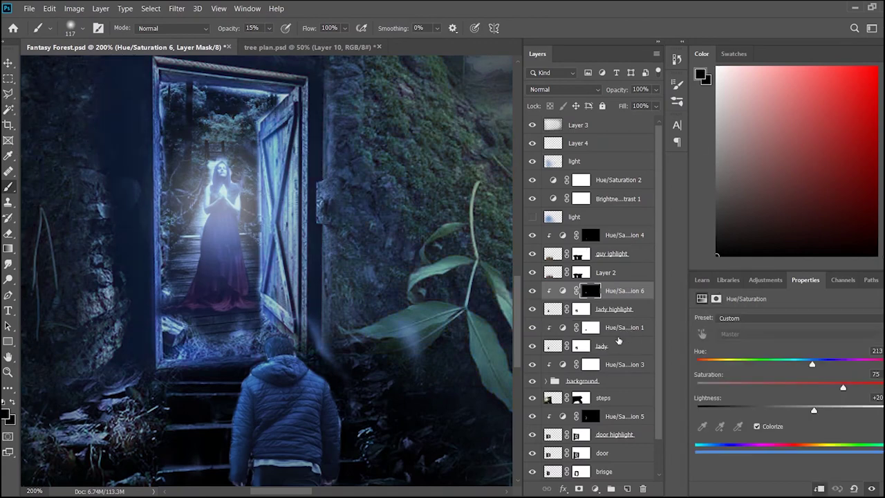
scroll(504, 324, down, 4)
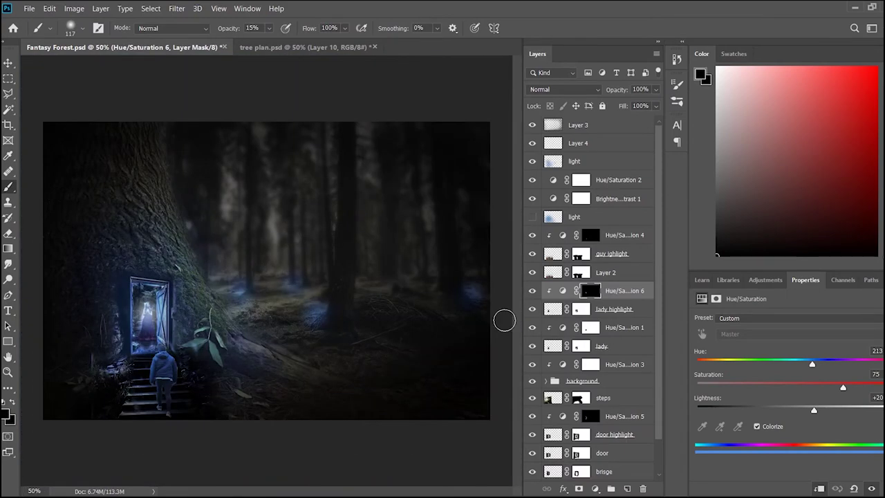
scroll(326, 365, up, 2)
scroll(297, 359, up, 1)
scroll(282, 354, up, 2)
scroll(292, 367, down, 3)
scroll(367, 367, down, 3)
scroll(369, 376, down, 3)
scroll(367, 404, up, 3)
Duplicate the steps layer and name the copy 'steps highlight'
key(v)
click(625, 401)
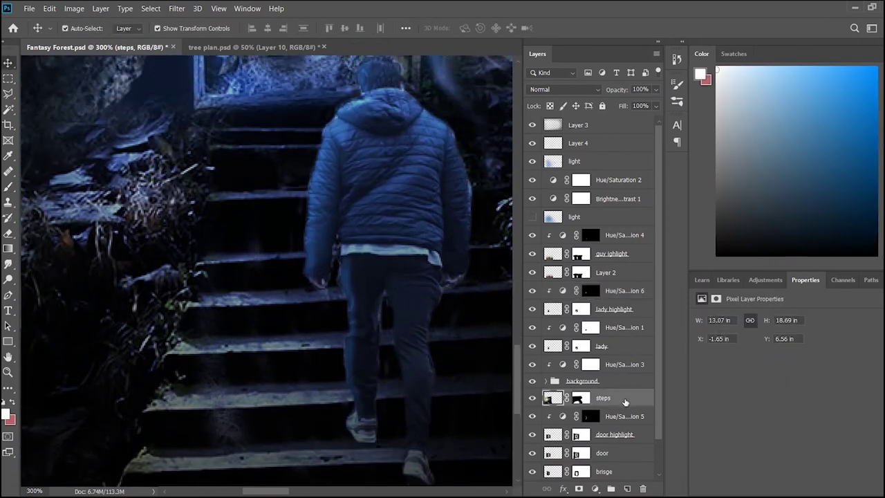
key(ctrl+j)
double_click(610, 397)
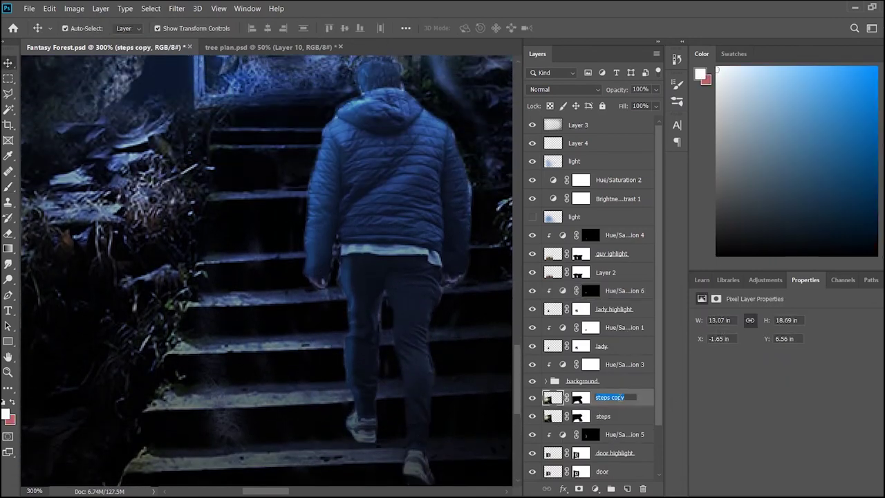
key(Return)
Add a clipped, colorized Hue/Saturation with Saturation 55 and Lightness +16
click(765, 279)
click(716, 331)
click(819, 488)
click(757, 427)
drag(745, 387, 824, 384)
drag(794, 410, 810, 410)
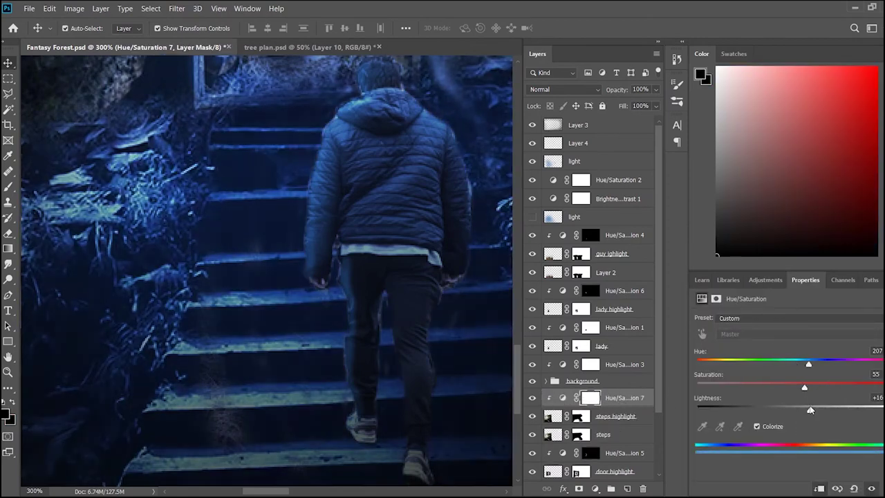
Invert the tint mask and paint white on the stair edges with a size-25 brush at 72% then 30%
key(ctrl+i)
key(b)
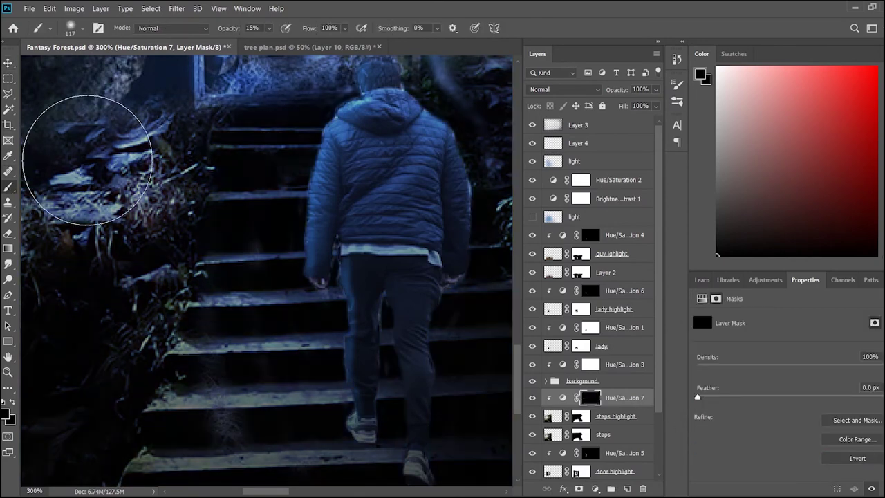
key(bracketleft)
key(bracketleft)
key(bracketleft)
key(x)
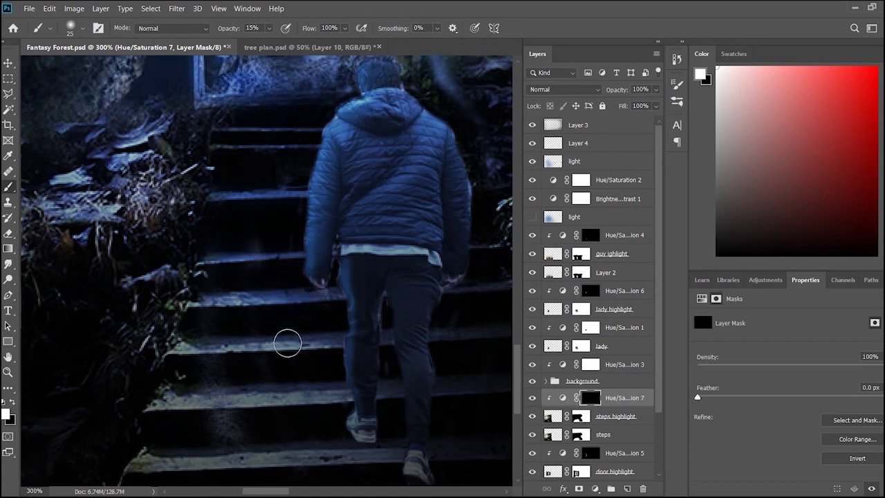
key(7)
key(2)
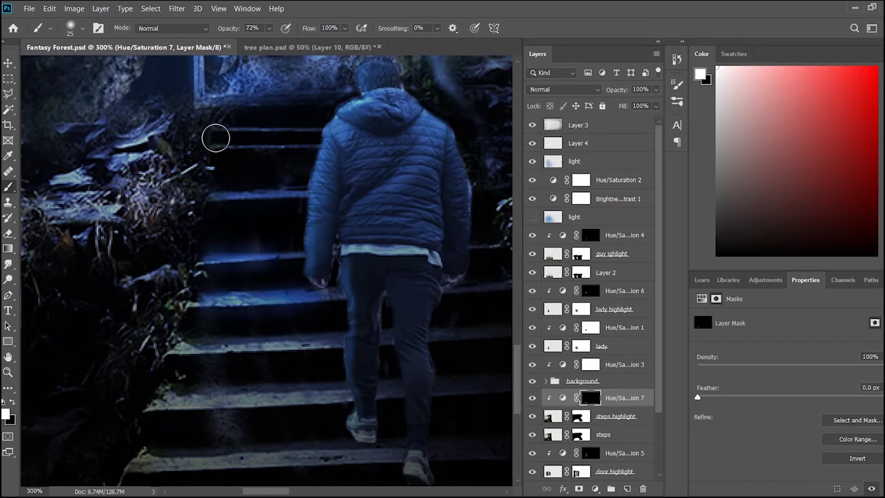
key(ctrl+minus)
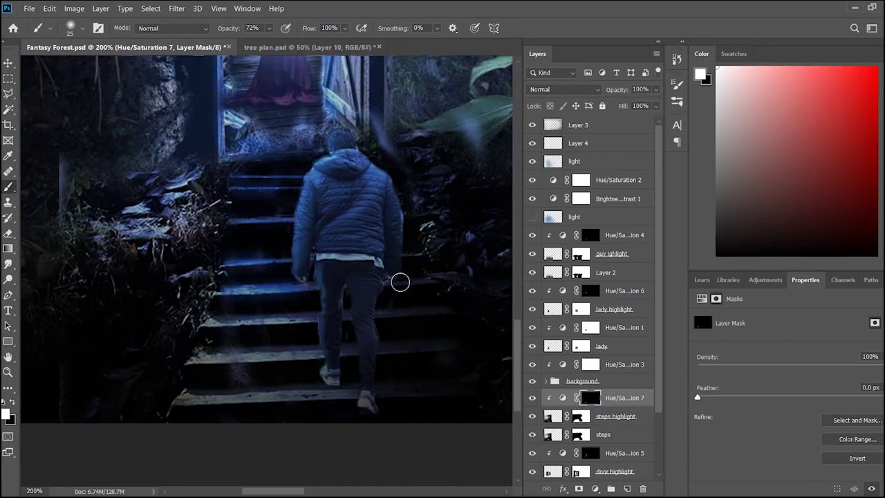
key(3)
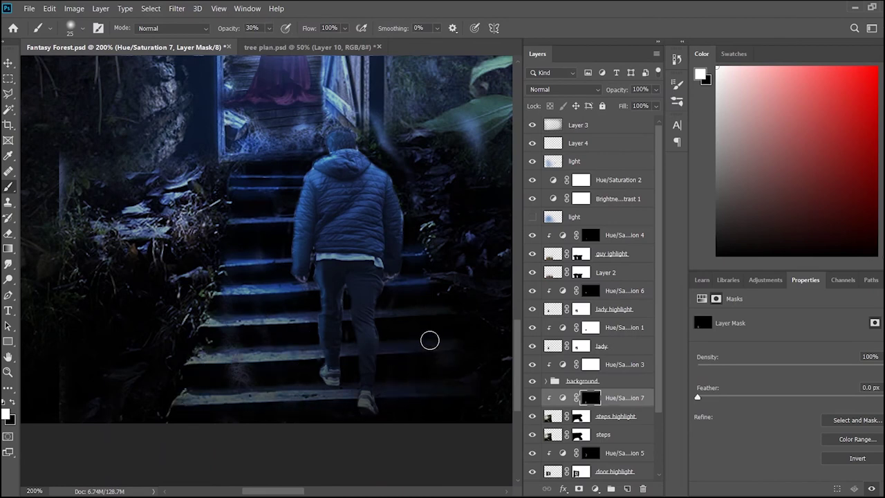
key(ctrl+minus)
key(ctrl+minus)
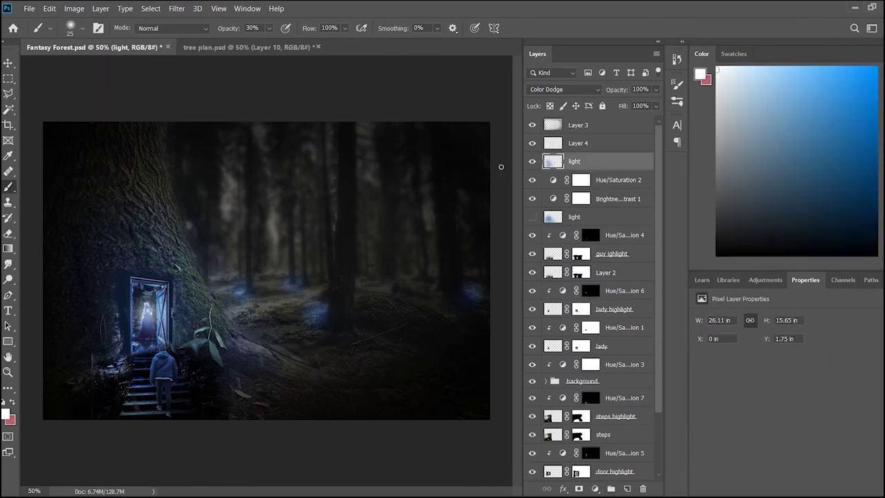
Paint soft blue light onto the light layer with a size-369 brush
key(bracketright)
key(bracketright)
key(bracketright)
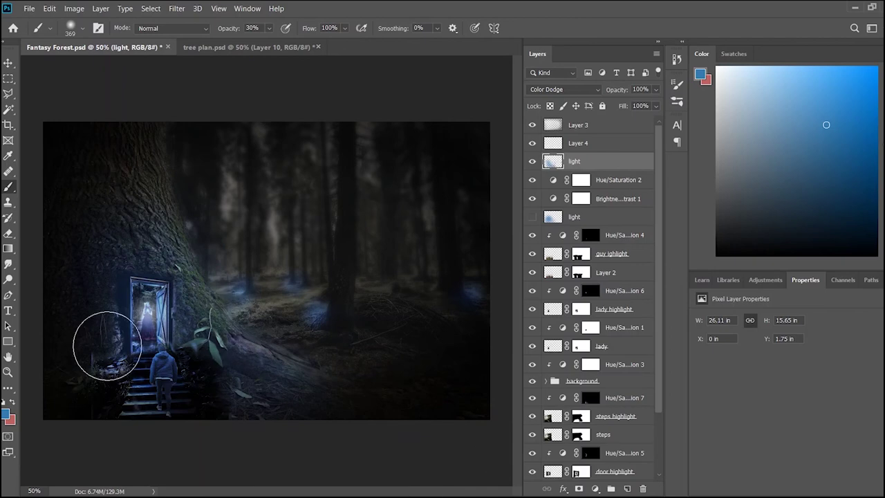
drag(172, 206, 114, 256)
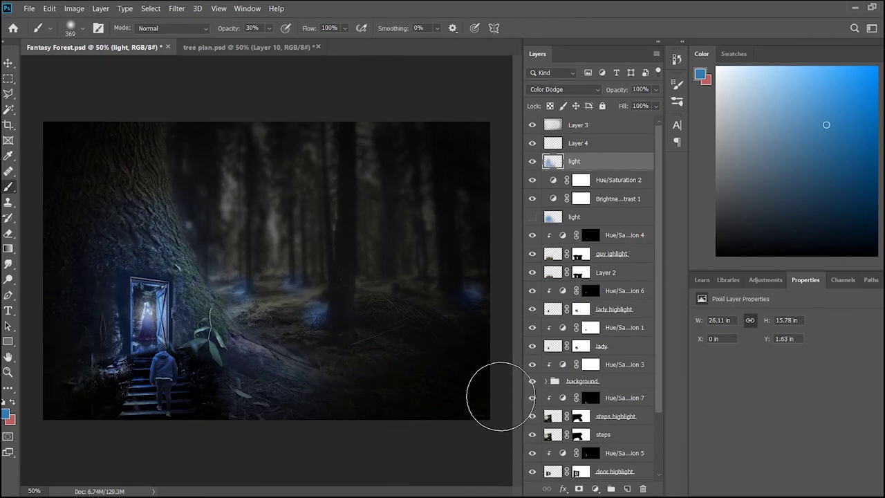
key(ctrl+plus)
key(ctrl+plus)
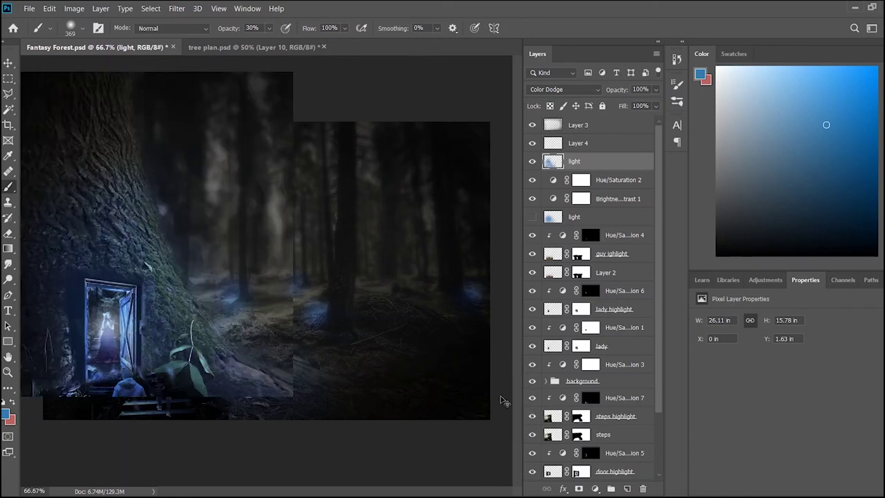
scroll(277, 326, down, 2)
scroll(408, 355, down, 5)
scroll(408, 355, down, 4)
scroll(266, 207, down, 3)
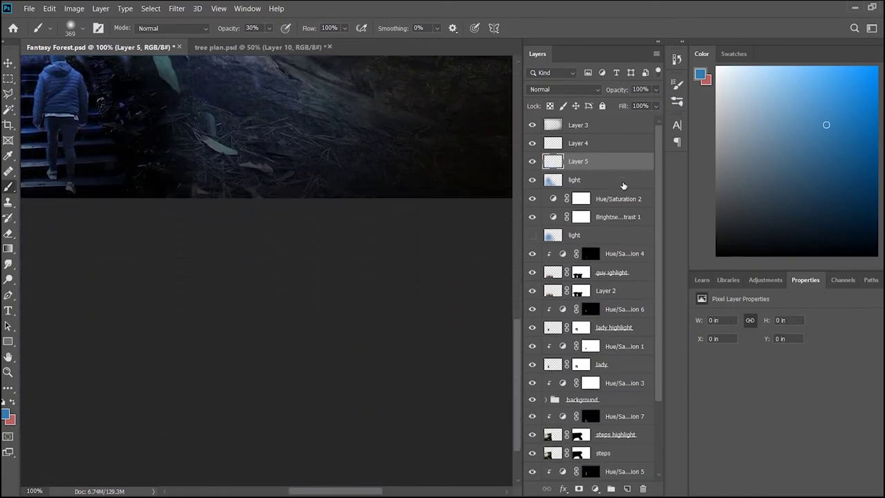
On a new Layer 5, paint black to darken the bottom edge and right side
key(ctrl+shift+alt+n)
click(717, 255)
drag(276, 159, 243, 173)
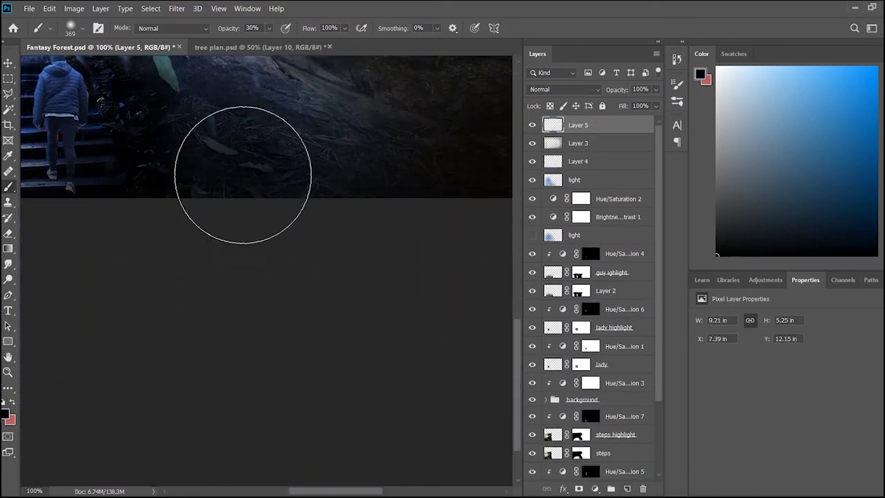
key(ctrl+minus)
key(ctrl+minus)
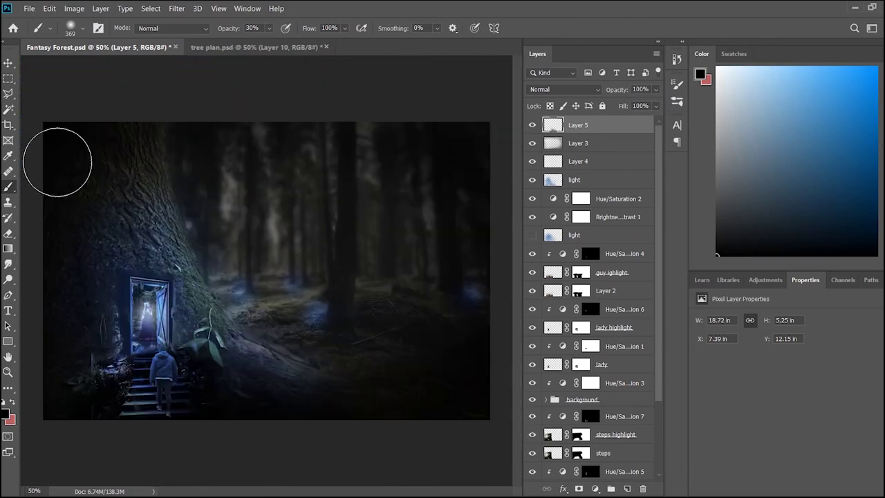
drag(502, 148, 482, 387)
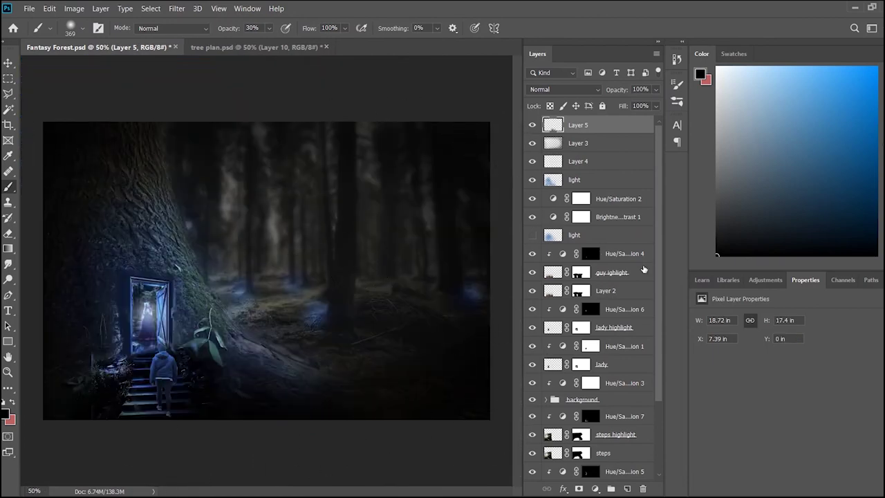
Set Hue/Saturation 3 to Saturation -72 and Lightness -19
click(590, 383)
drag(730, 389, 724, 387)
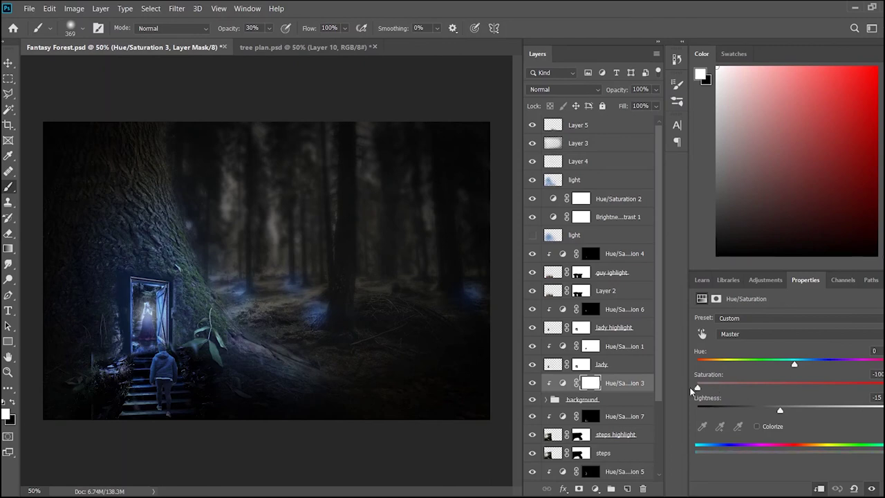
drag(780, 410, 777, 411)
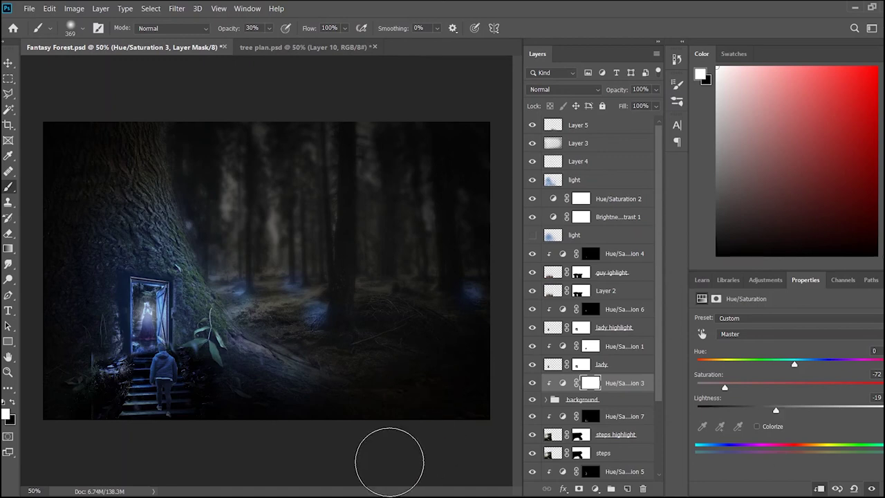
key(alt)
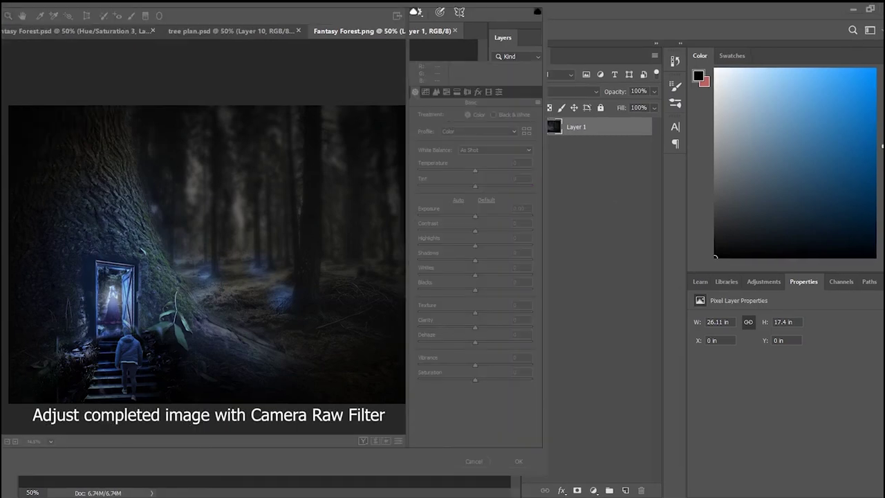
Set Camera Raw Basic: Temperature -5, Tint +41, Exposure -0.40, Blacks +28, Dehaze +28, Vibrance -23, Saturation +13
mouse_move(470, 173)
mouse_down()
mouse_move(465, 188)
mouse_move(499, 188)
mouse_up()
mouse_move(474, 217)
mouse_down()
mouse_move(479, 233)
mouse_move(447, 246)
mouse_move(490, 276)
mouse_up()
mouse_move(475, 312)
mouse_down()
mouse_move(481, 309)
mouse_move(459, 329)
mouse_move(501, 343)
mouse_up()
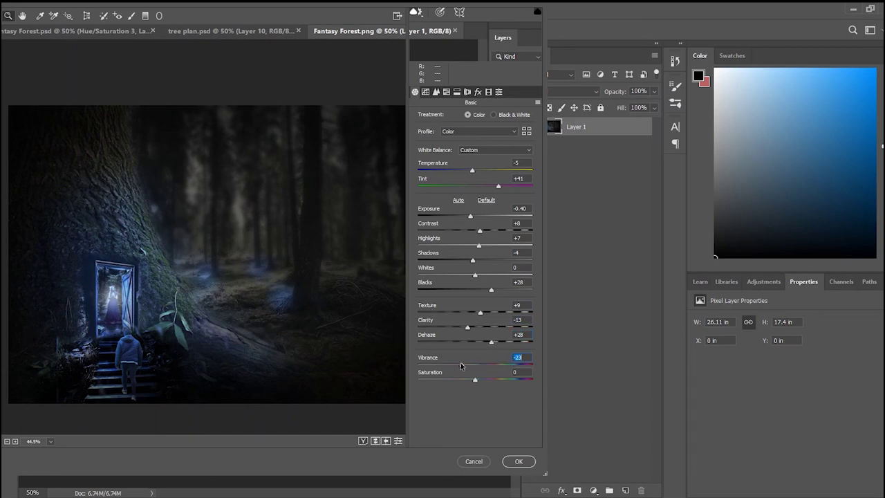
drag(475, 365, 477, 365)
drag(475, 379, 480, 380)
click(436, 91)
click(447, 91)
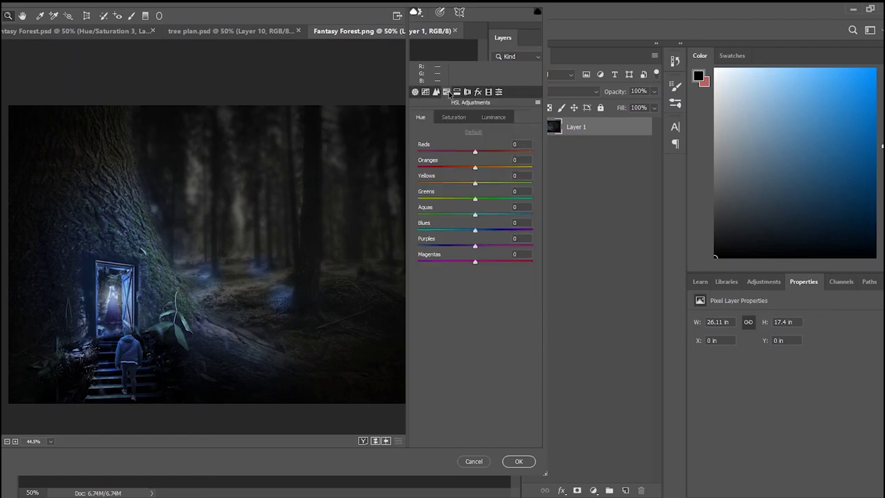
Set the HSL hue sliders to Blues +8, Reds +8, Oranges -5 and Greens -7
drag(475, 231, 481, 231)
drag(474, 151, 470, 167)
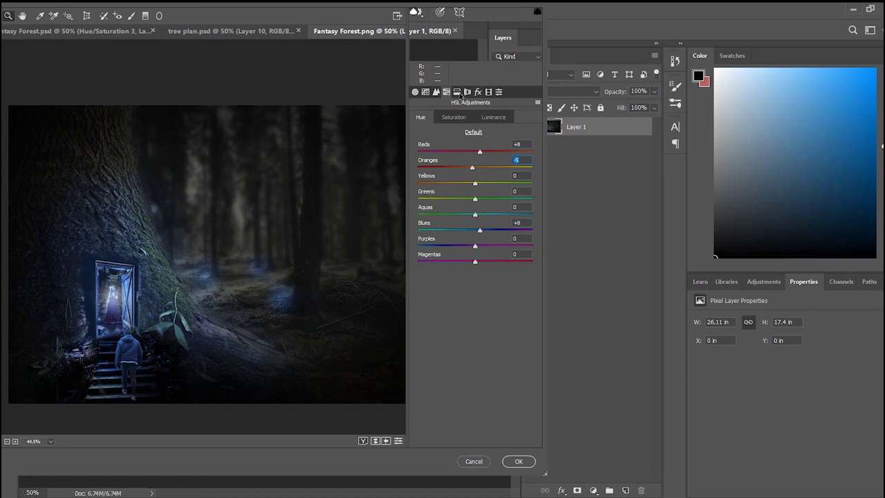
drag(475, 199, 438, 199)
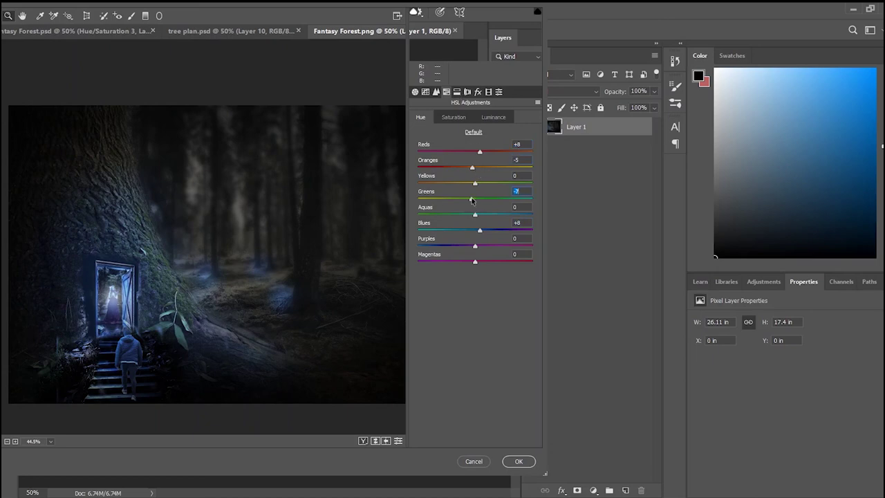